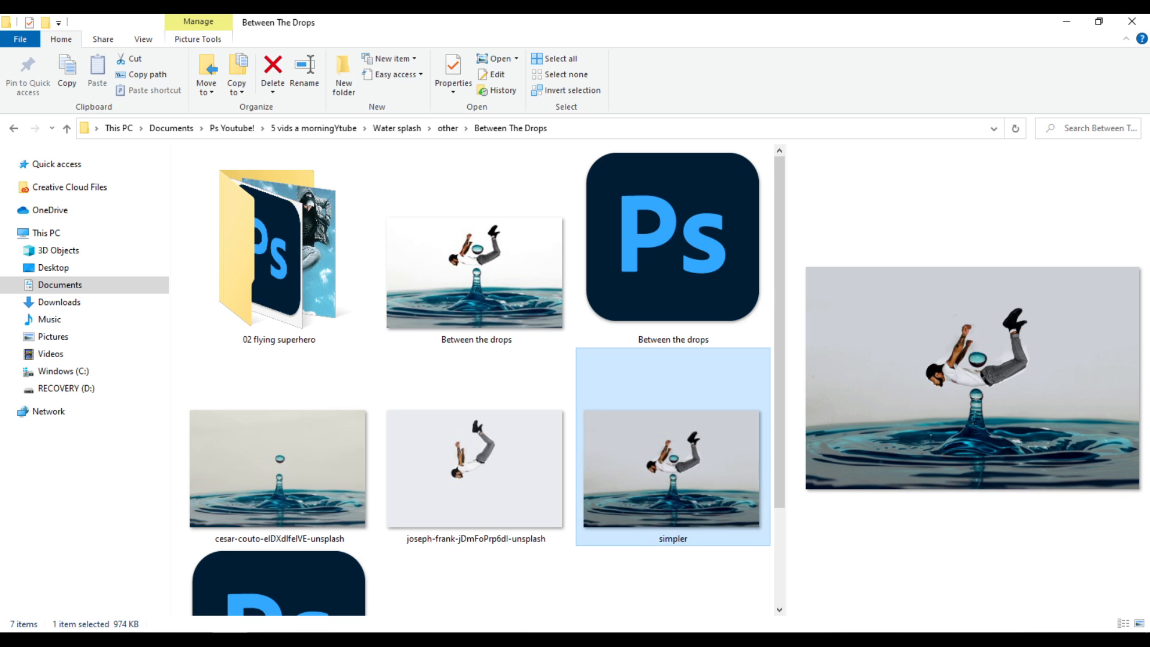
Step: Open the falling-man photo in Photoshop and convert its background into an editable layer named person
left_click(481, 462)
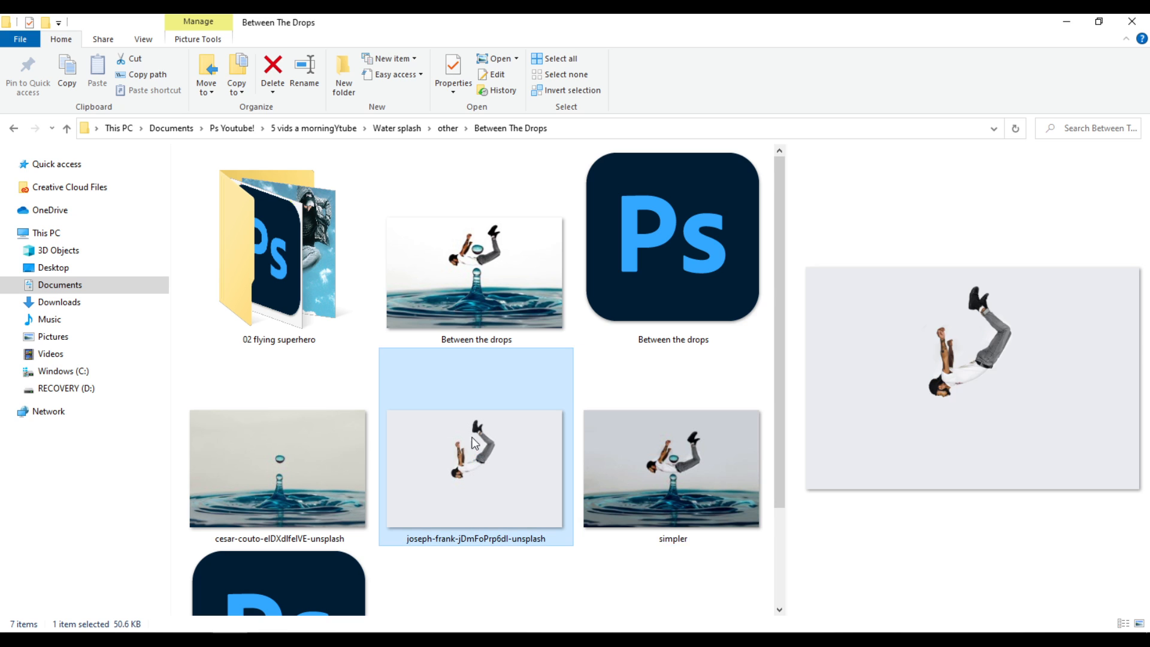
left_click_drag(466, 455, 469, 484)
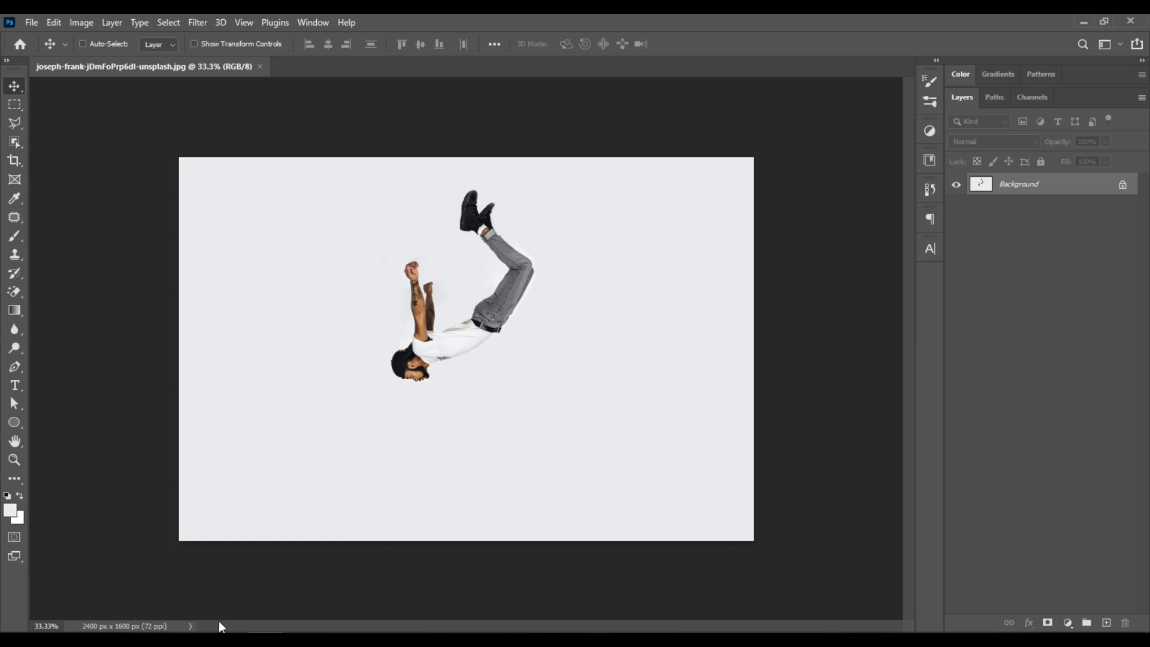
double_click(1053, 186)
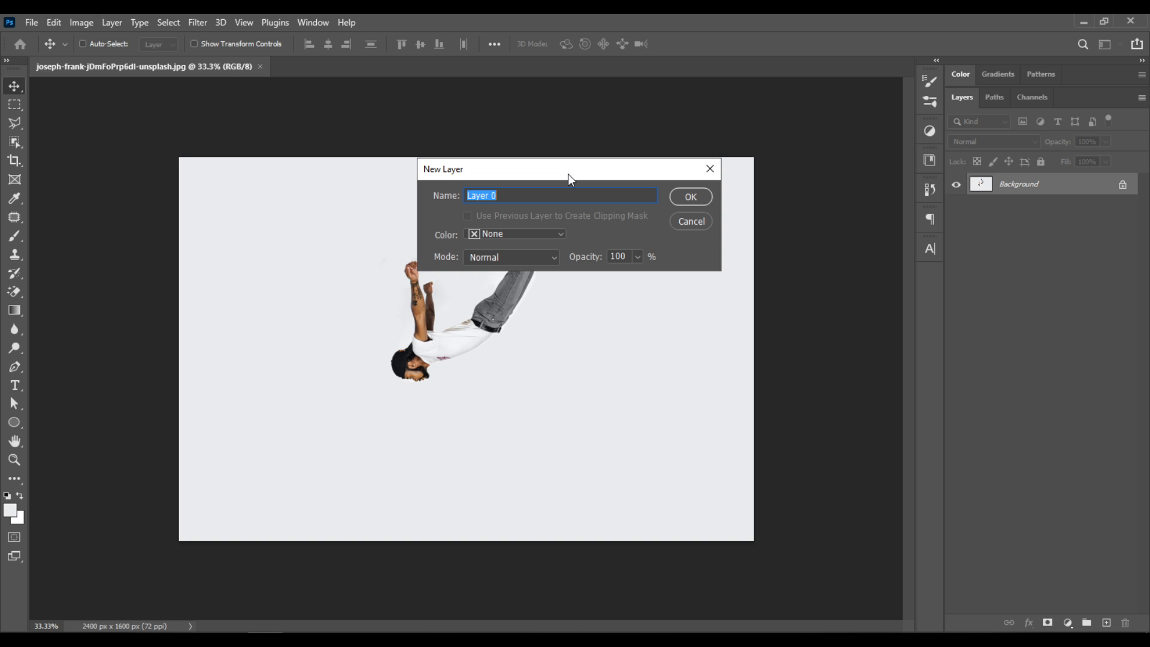
type("person")
key("Return")
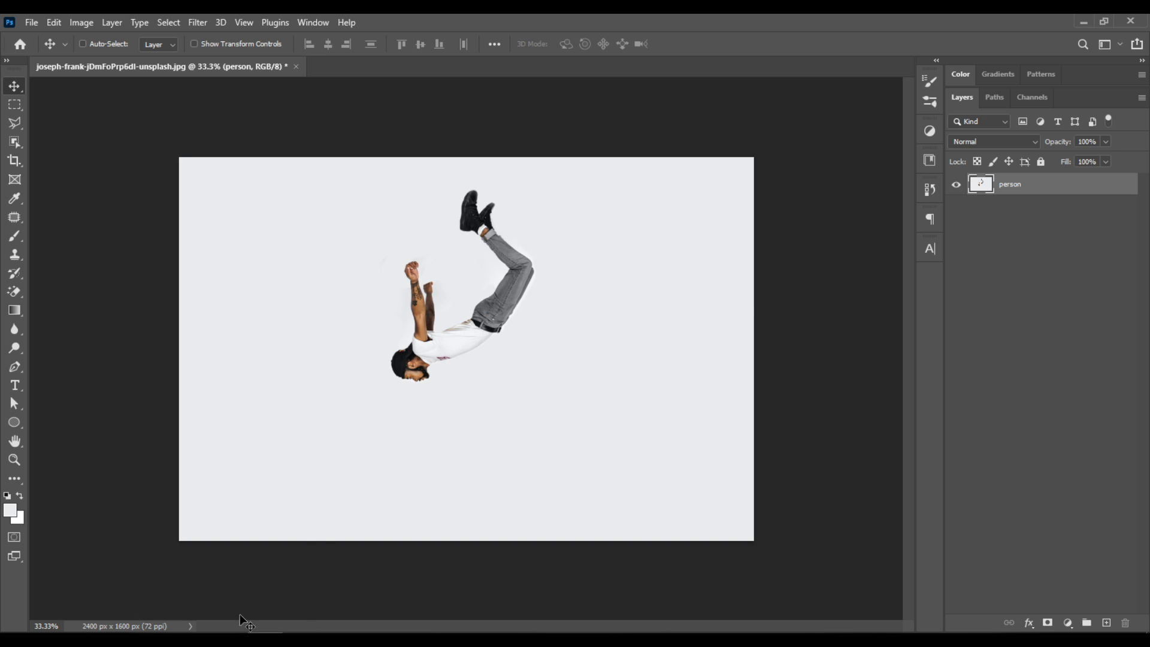
Step: Place the water drop photo from the Between The Drops folder into the document and scale it to about 129% to cover the canvas
left_click(230, 636)
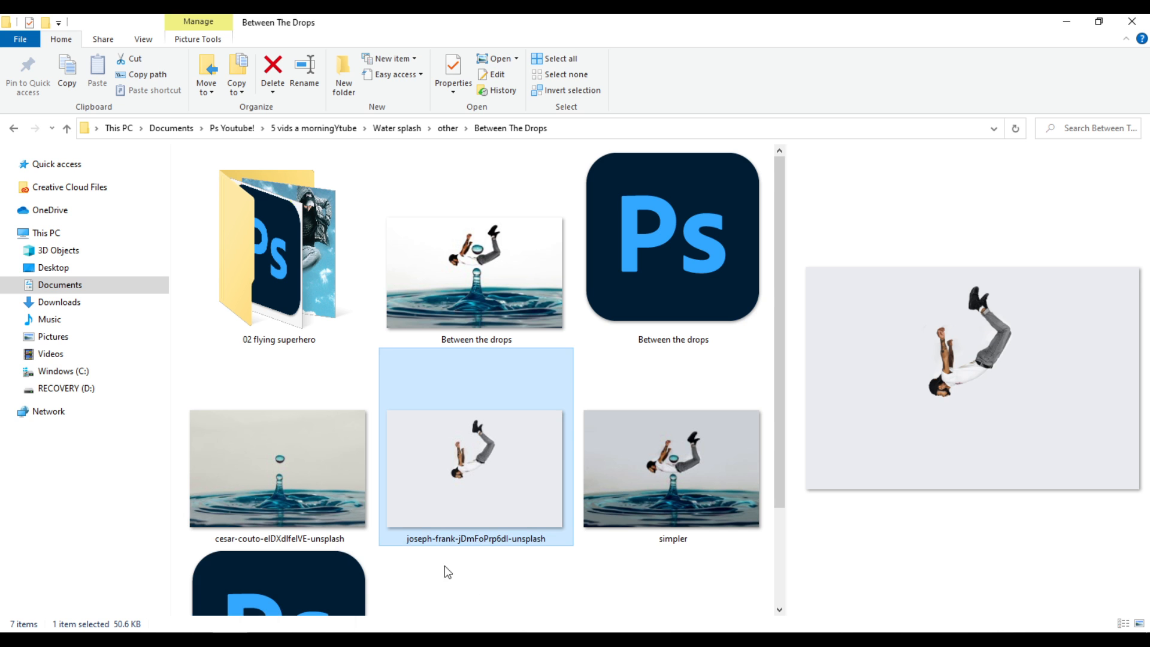
left_click_drag(248, 447, 471, 452)
left_click_drag(473, 389, 473, 388)
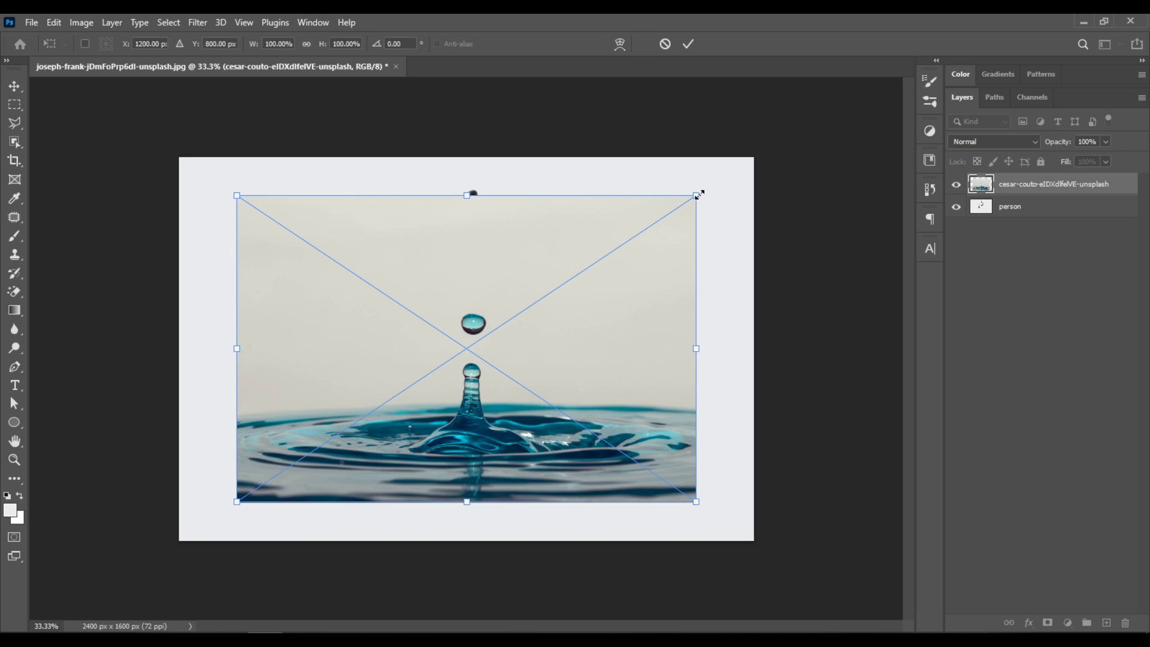
left_click_drag(696, 194, 767, 155)
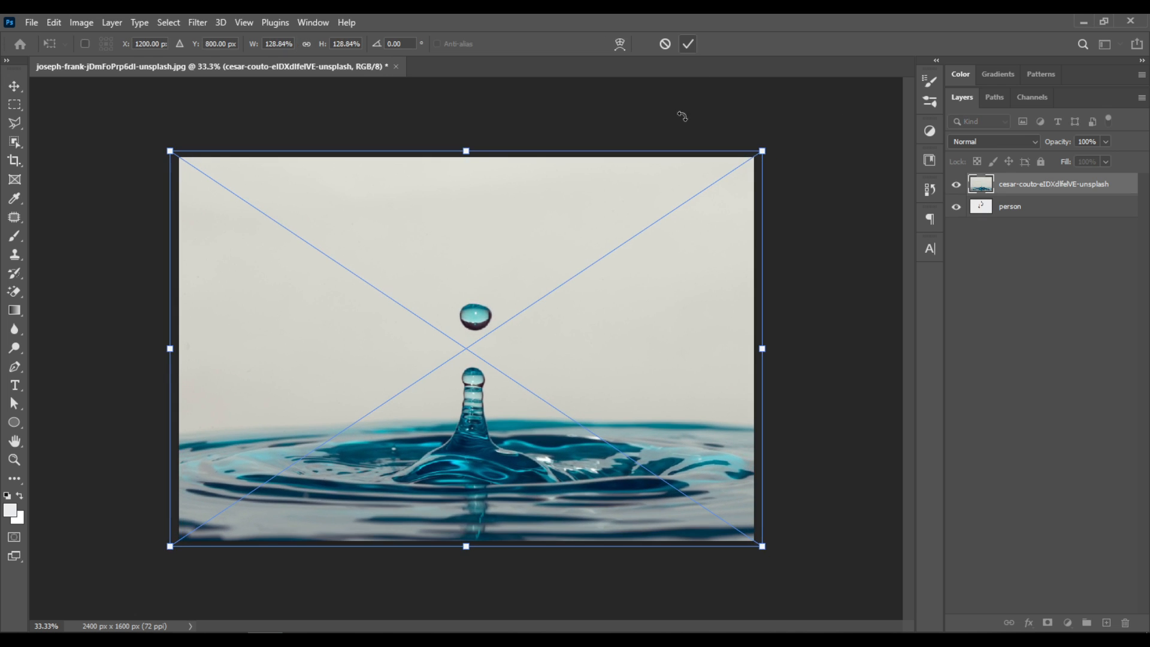
key("Return")
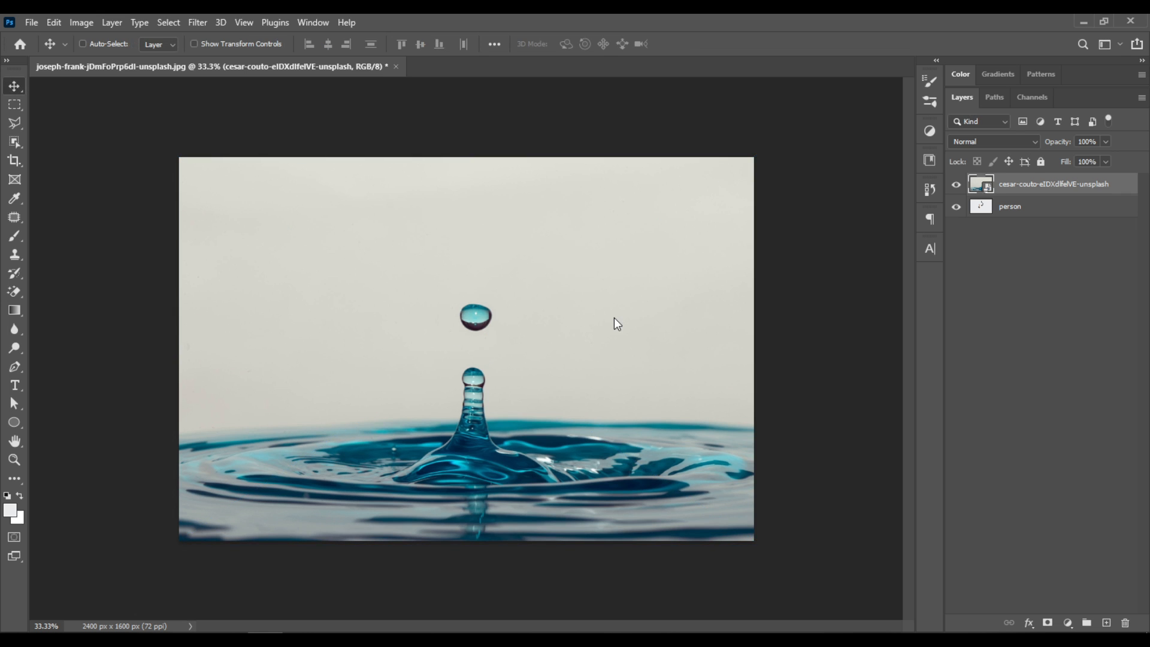
Step: Rename the placed water drop layer as water
double_click(1072, 183)
type("water")
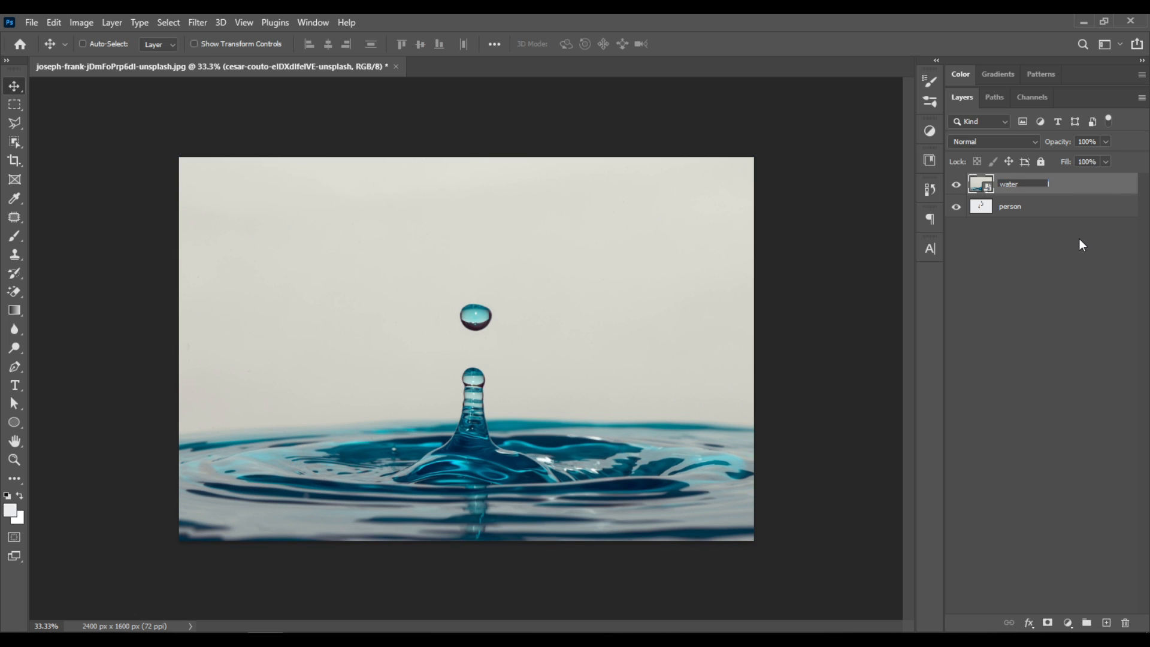
key("Return")
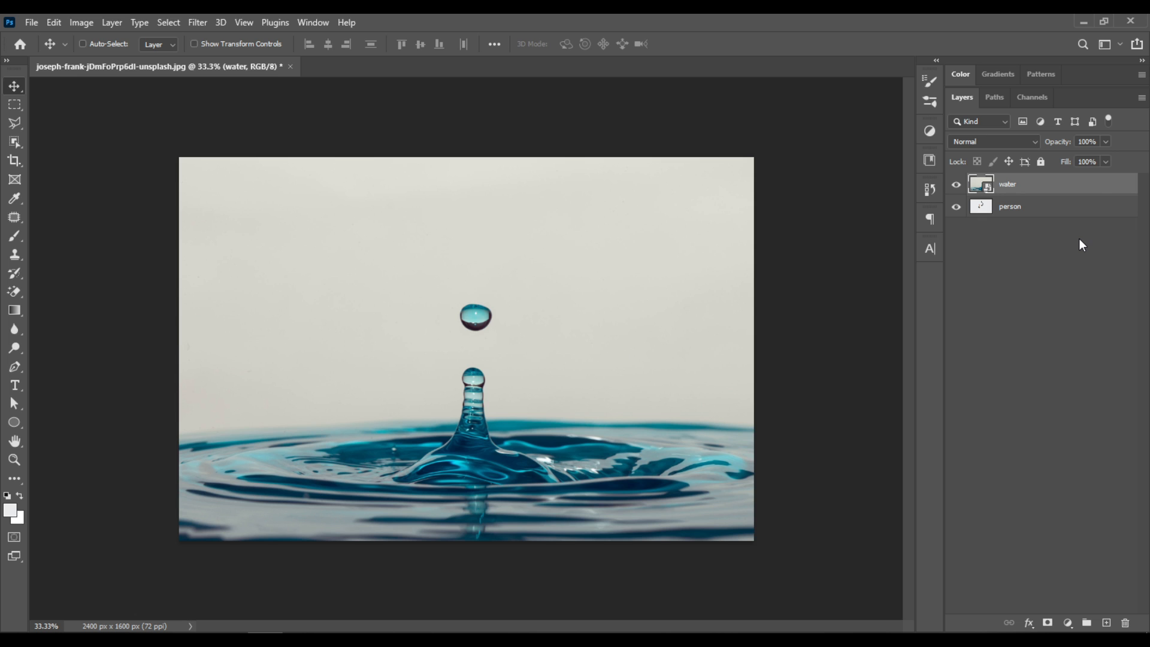
Step: Hide the water layer's light background with Blend If, splitting the This Layer highlight point to 179 / 205
double_click(1088, 186)
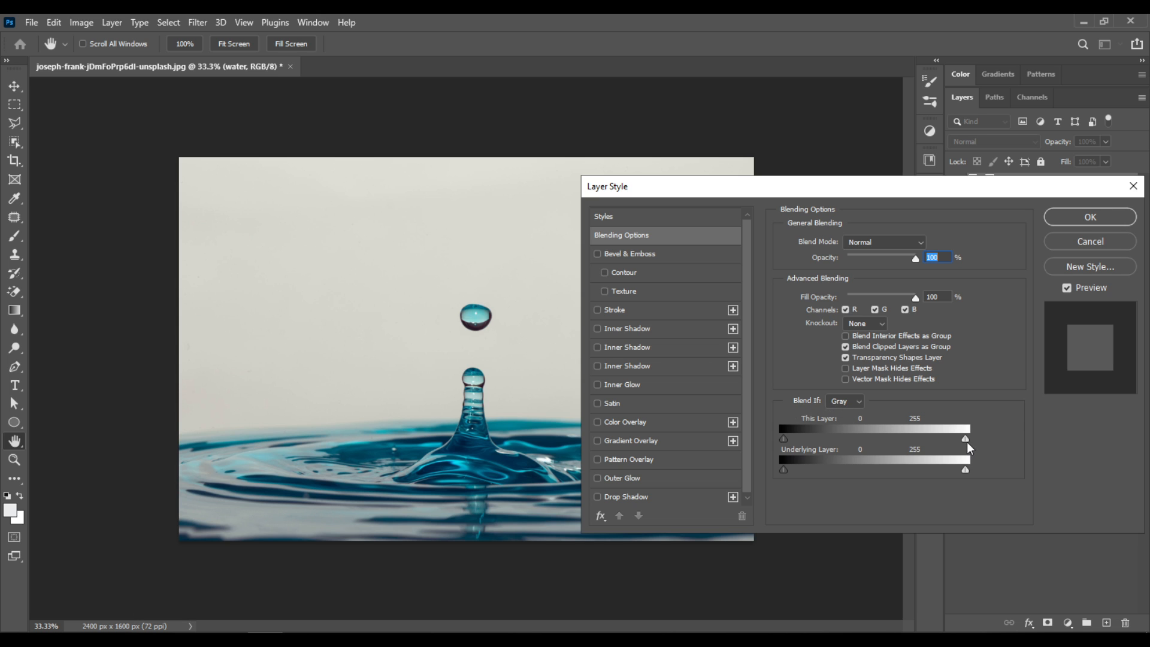
left_click_drag(929, 194, 1021, 218)
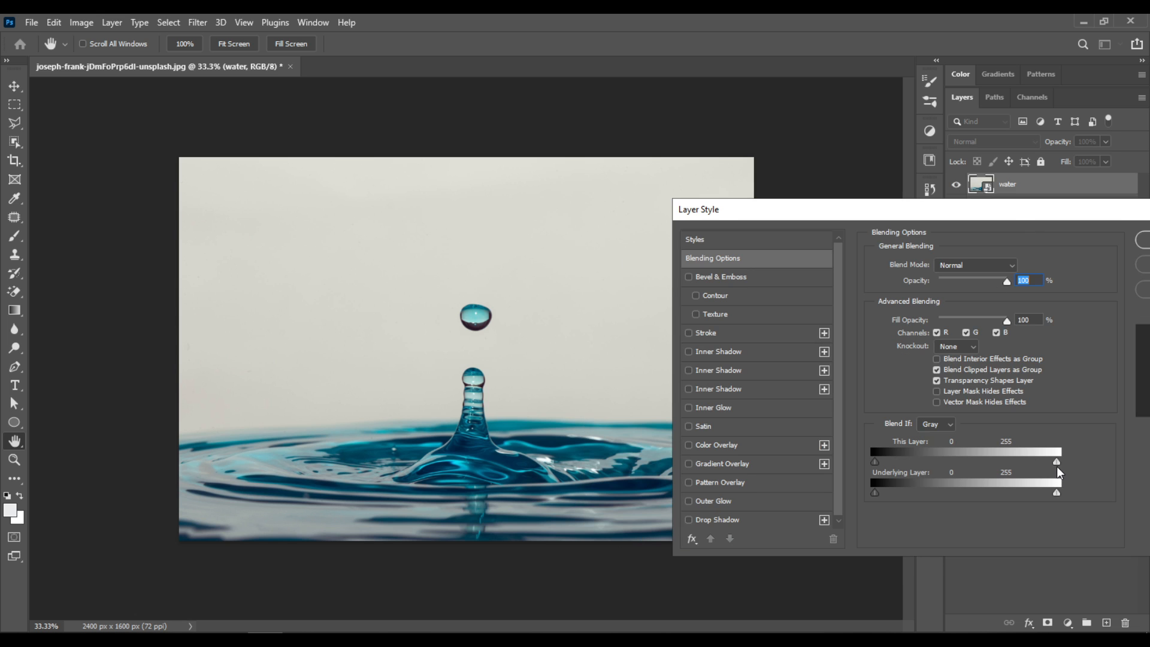
left_click_drag(1057, 462, 1022, 467)
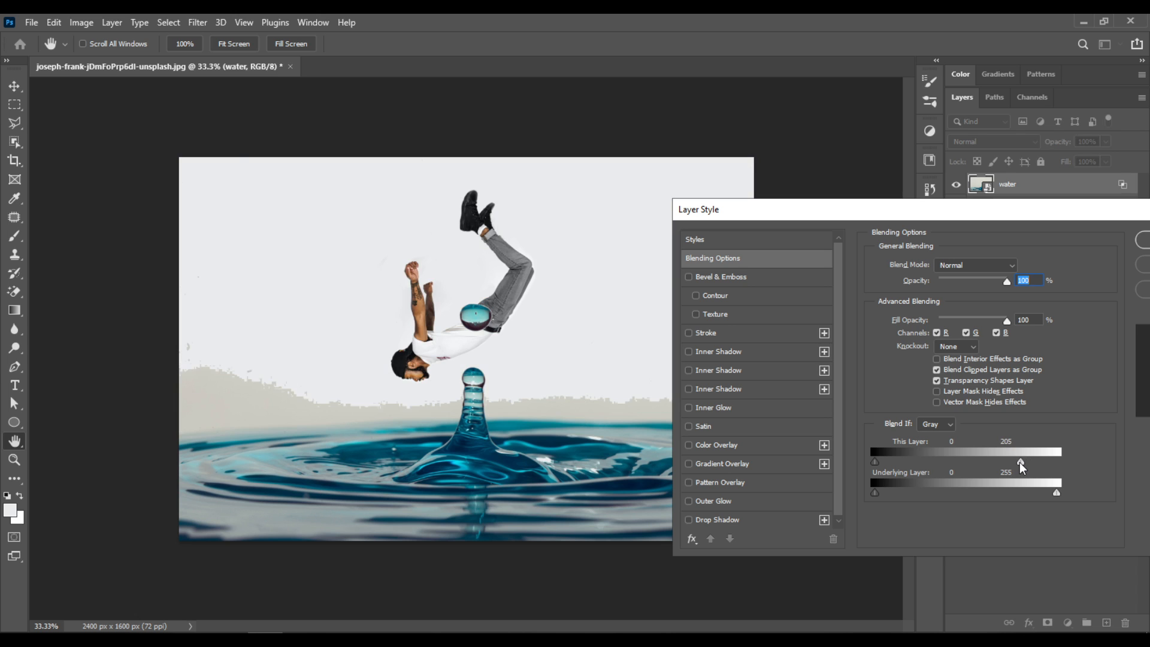
mouse_move(1021, 466)
left_mouse_down()
mouse_move(981, 468)
mouse_move(1005, 471)
left_mouse_up()
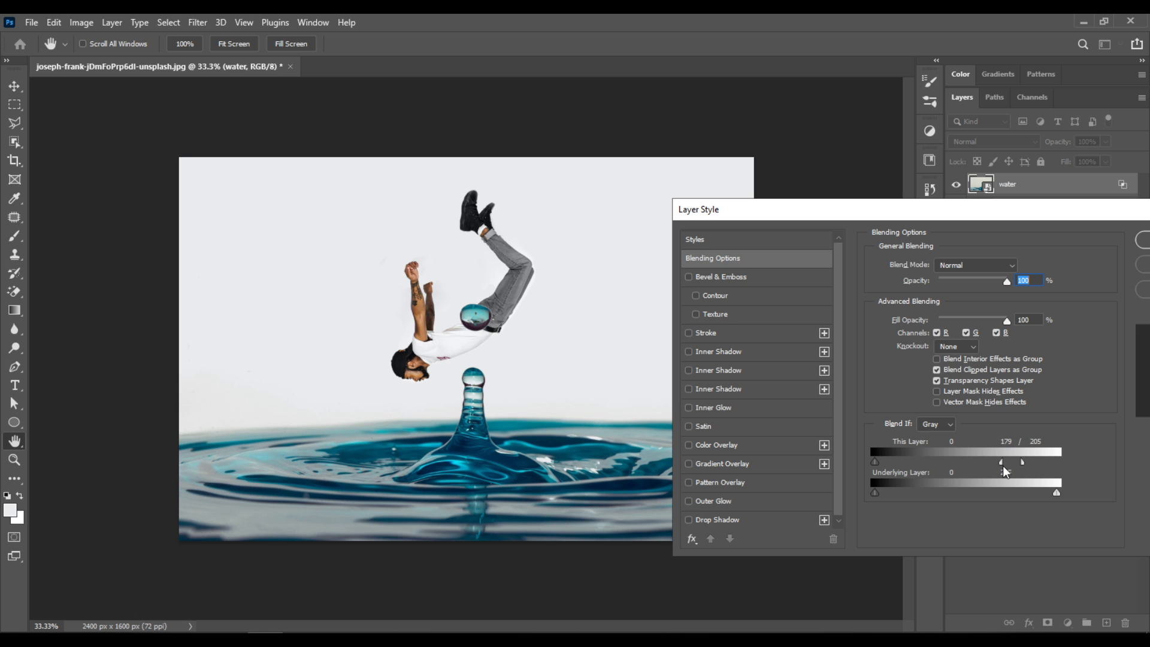
left_click_drag(1118, 220, 1008, 247)
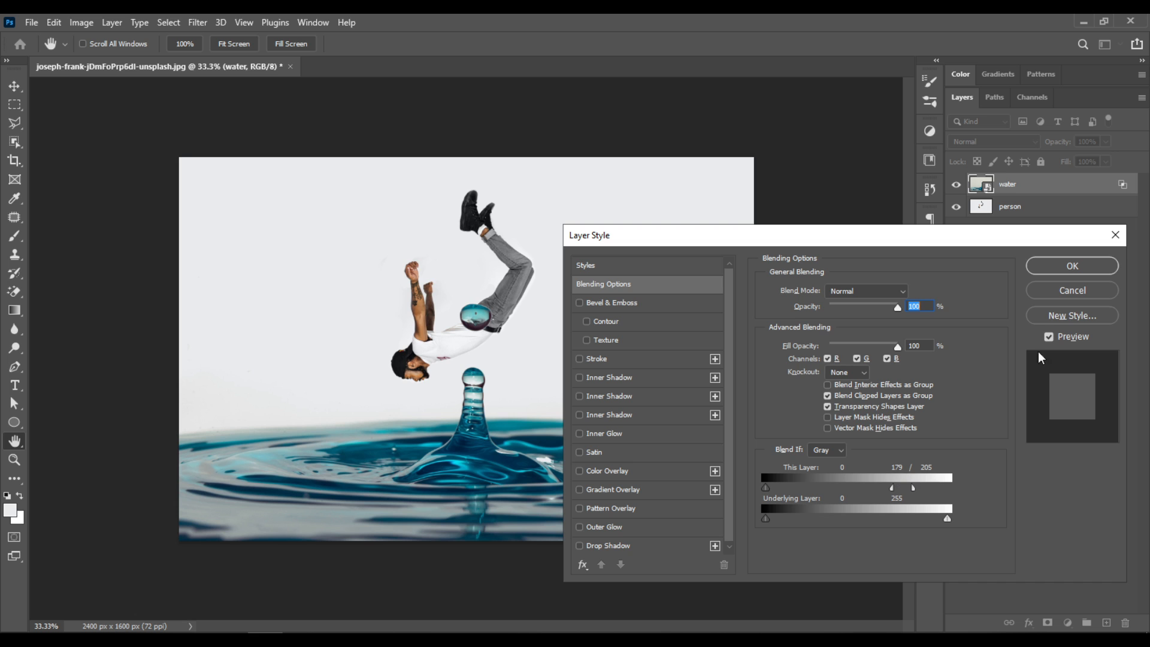
left_click(1111, 272)
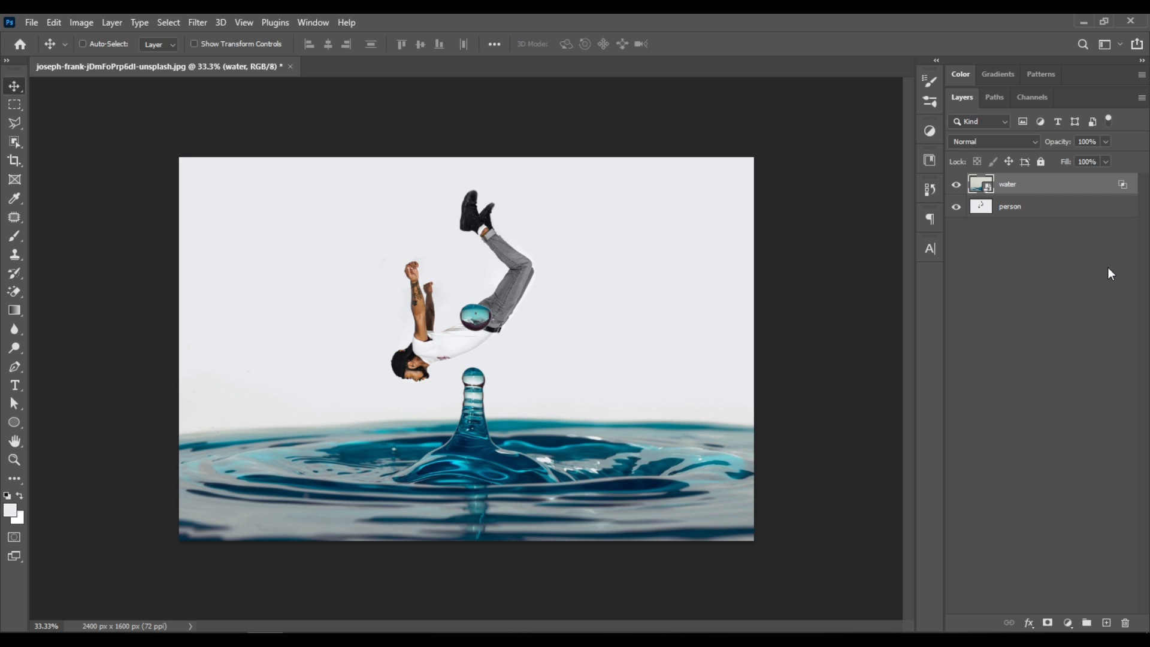
Step: Add a new empty layer directly beneath the person layer
left_click(1045, 214)
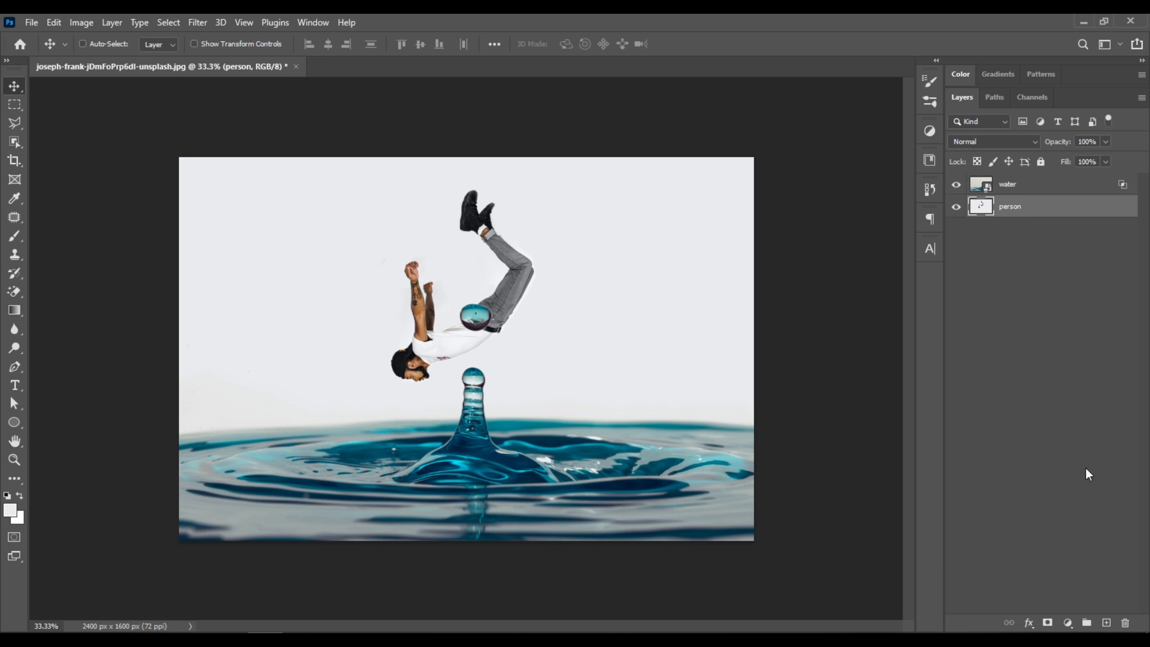
key("ctrl")
left_click(1106, 624, "ctrl")
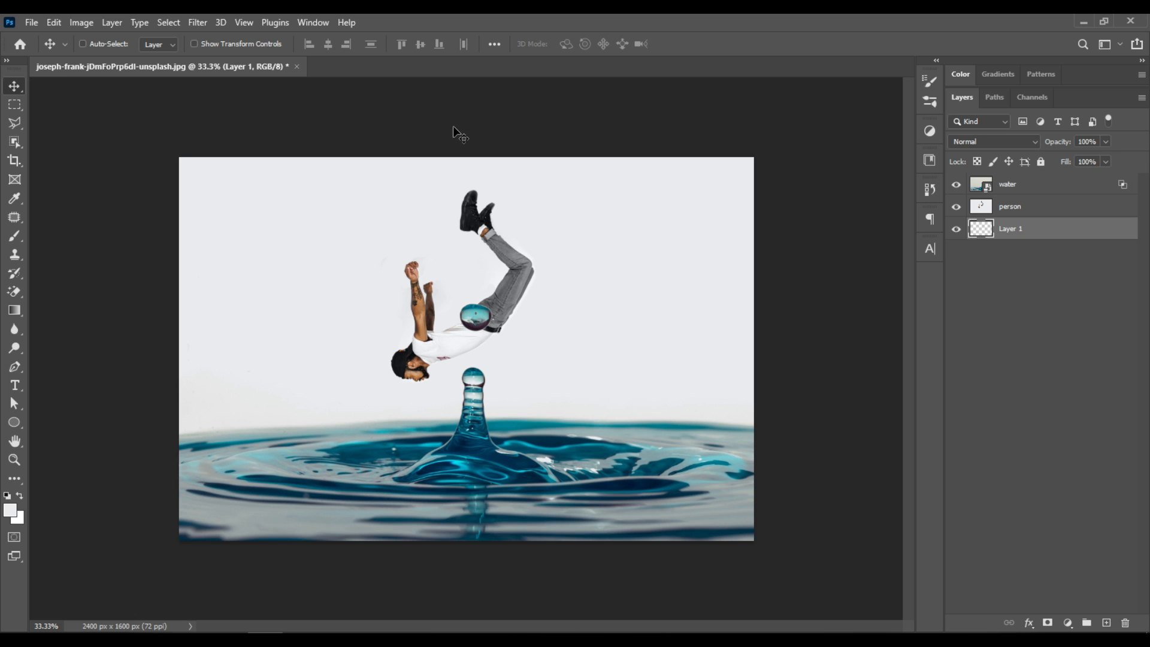
Step: Rotate the person layer by about 31.4° and move it so the man's body sits between the floating drop and the water column
left_click(1036, 208)
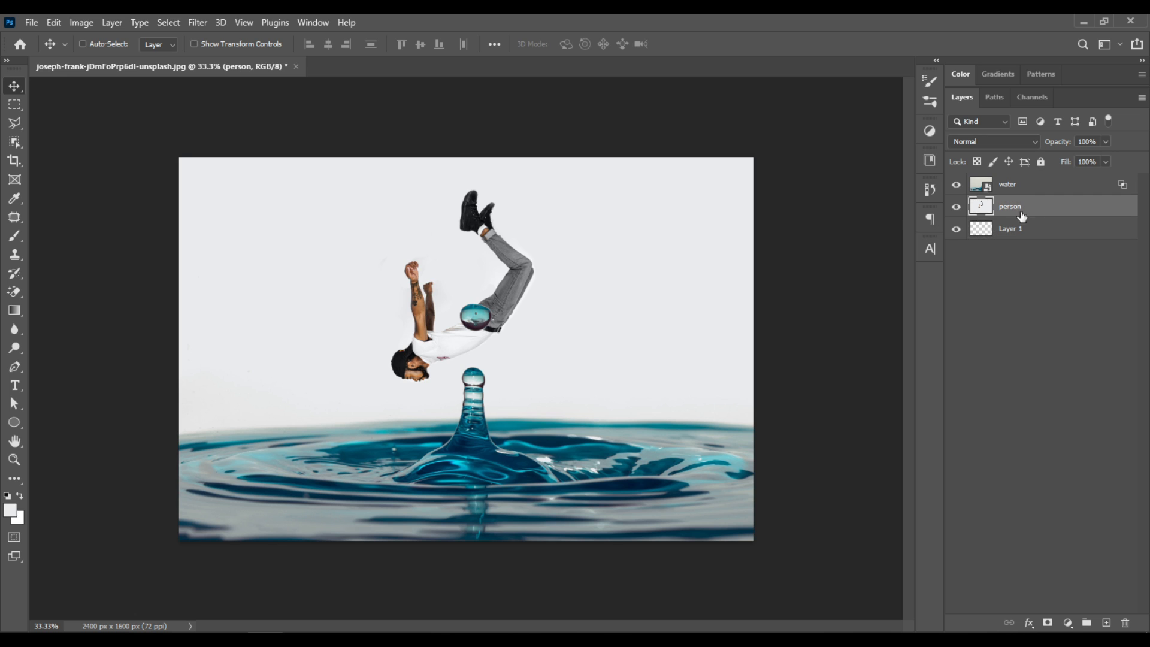
key("ctrl")
key("ctrl+t")
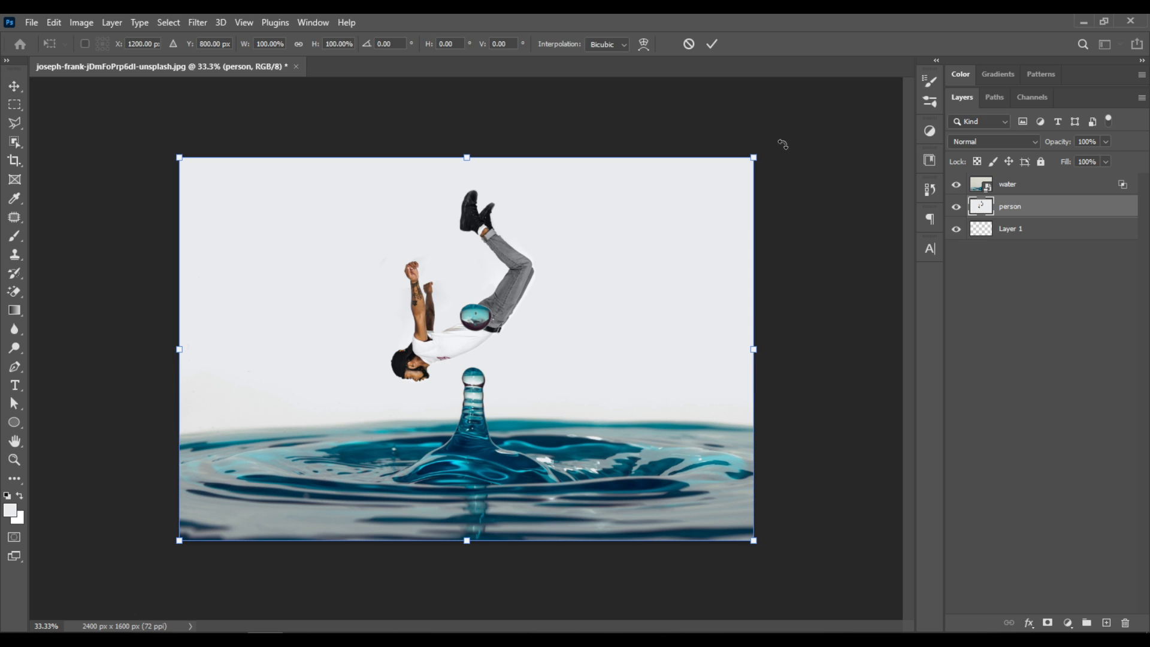
left_click_drag(783, 143, 832, 340)
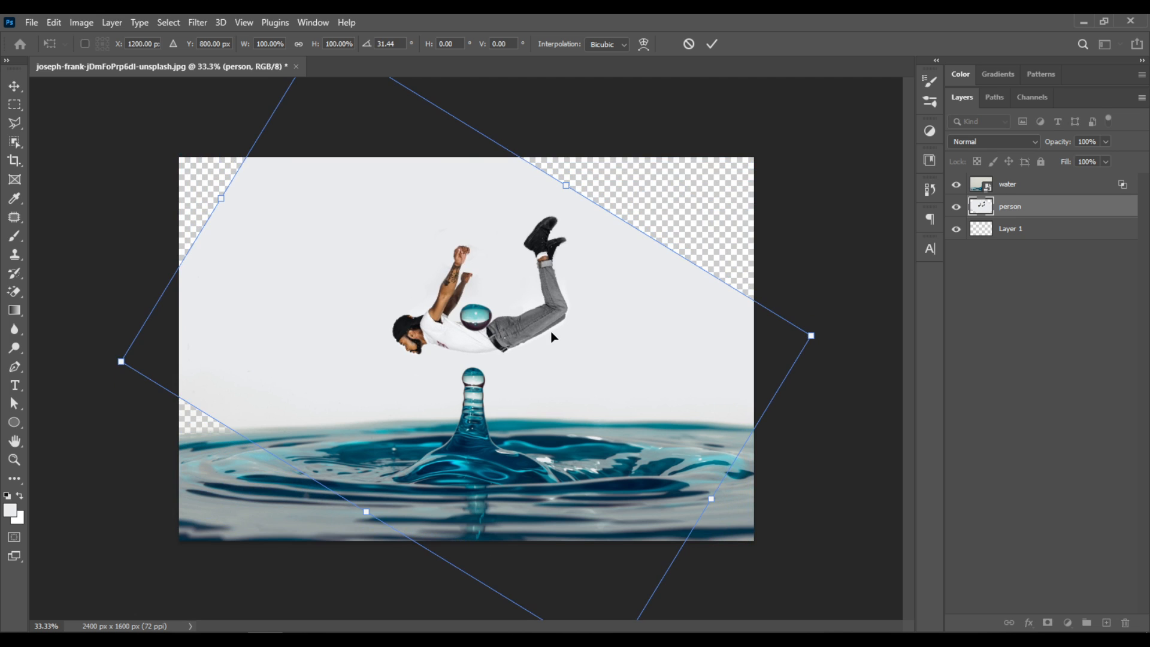
left_click_drag(517, 330, 515, 341)
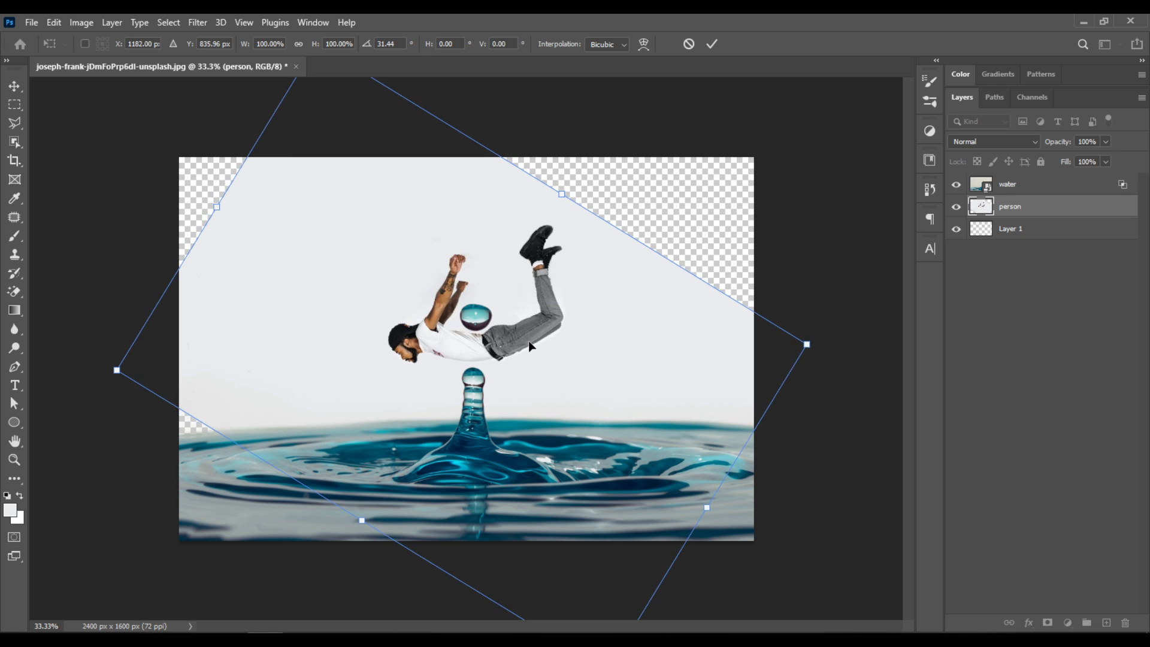
key("ctrl+plus")
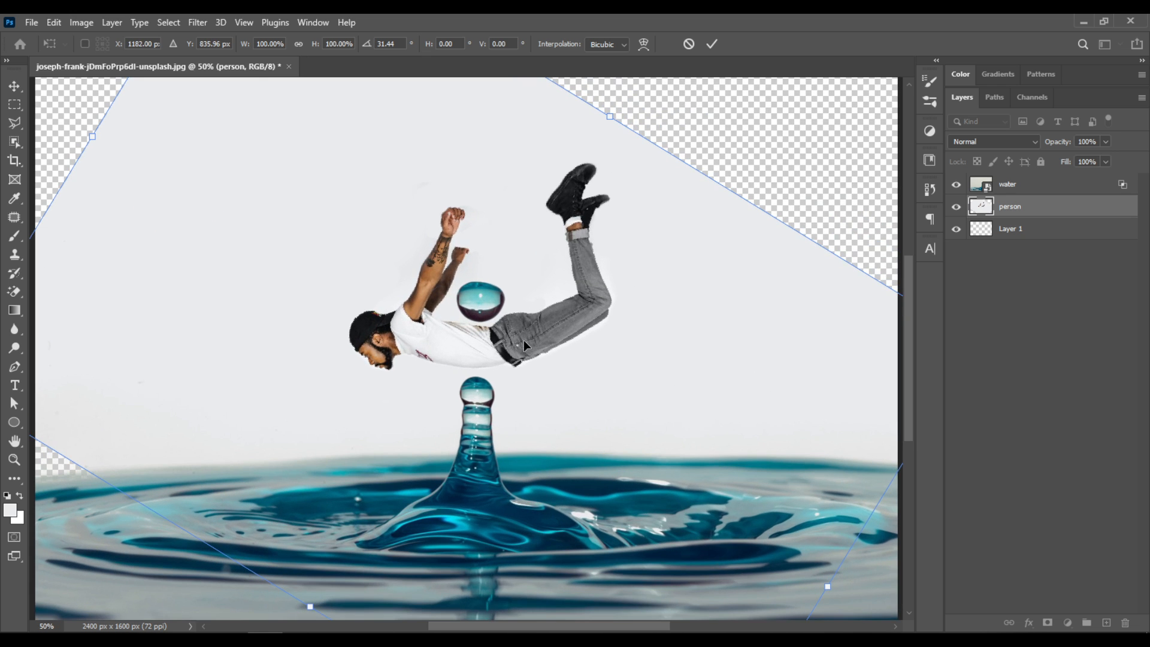
left_click_drag(522, 340, 523, 343)
key("Return")
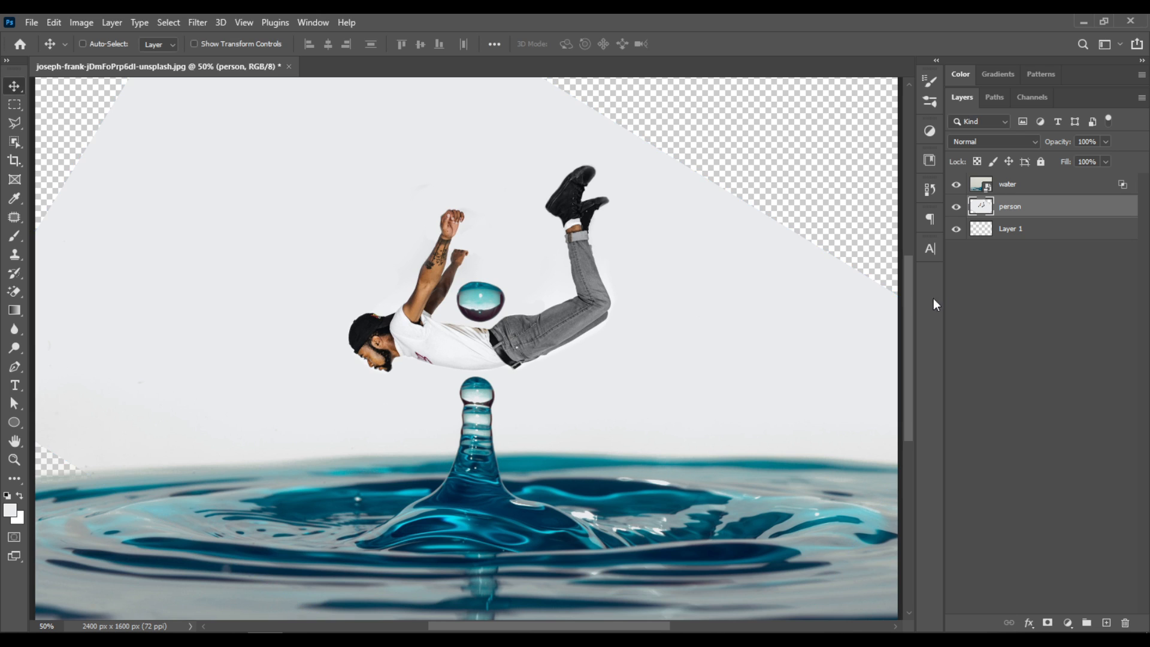
Step: Fill the empty bottom layer with the light gray sampled from the photo's background to cover the transparent corners
left_click(1032, 230)
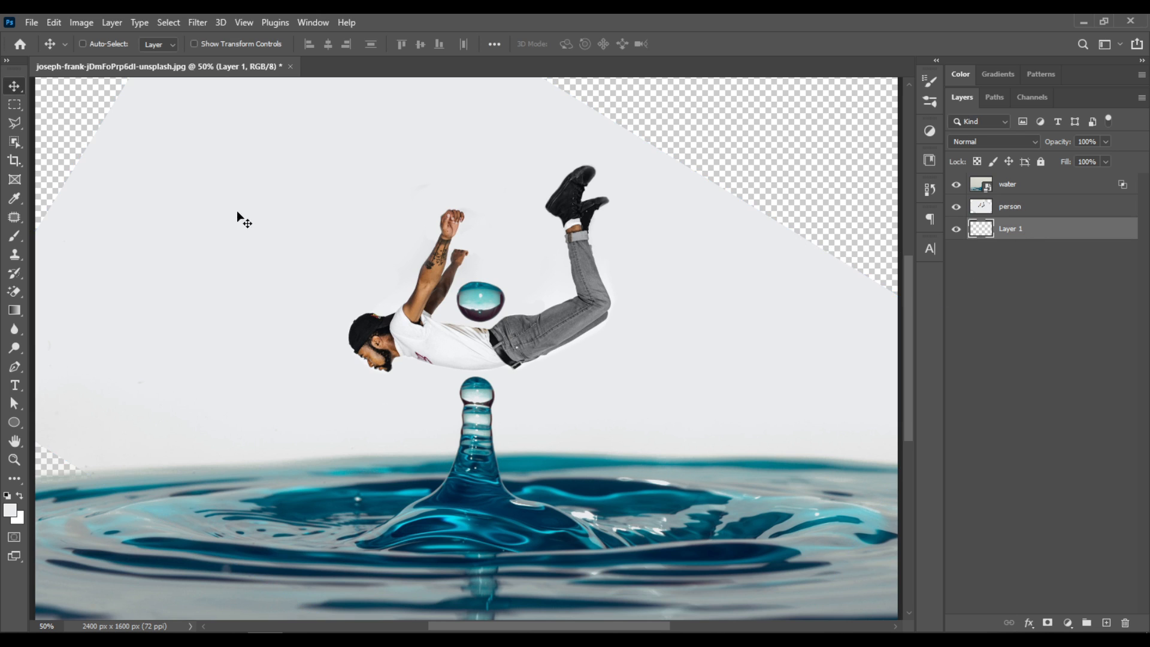
left_click(14, 236)
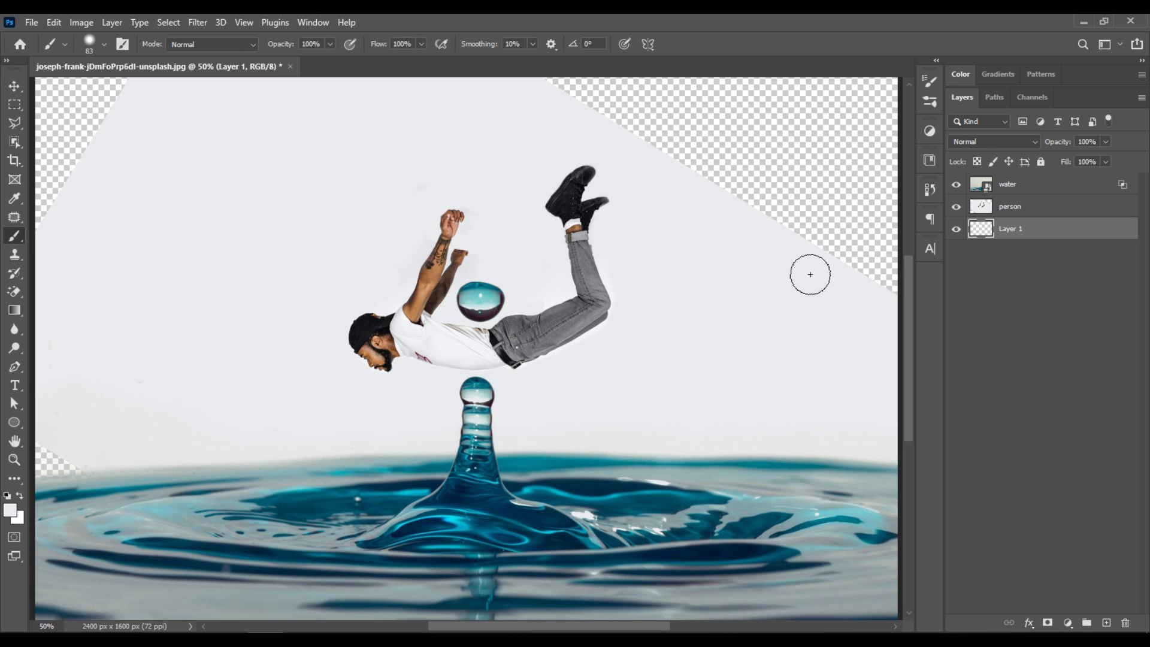
left_click(726, 202, "alt")
key("alt+BackSpace")
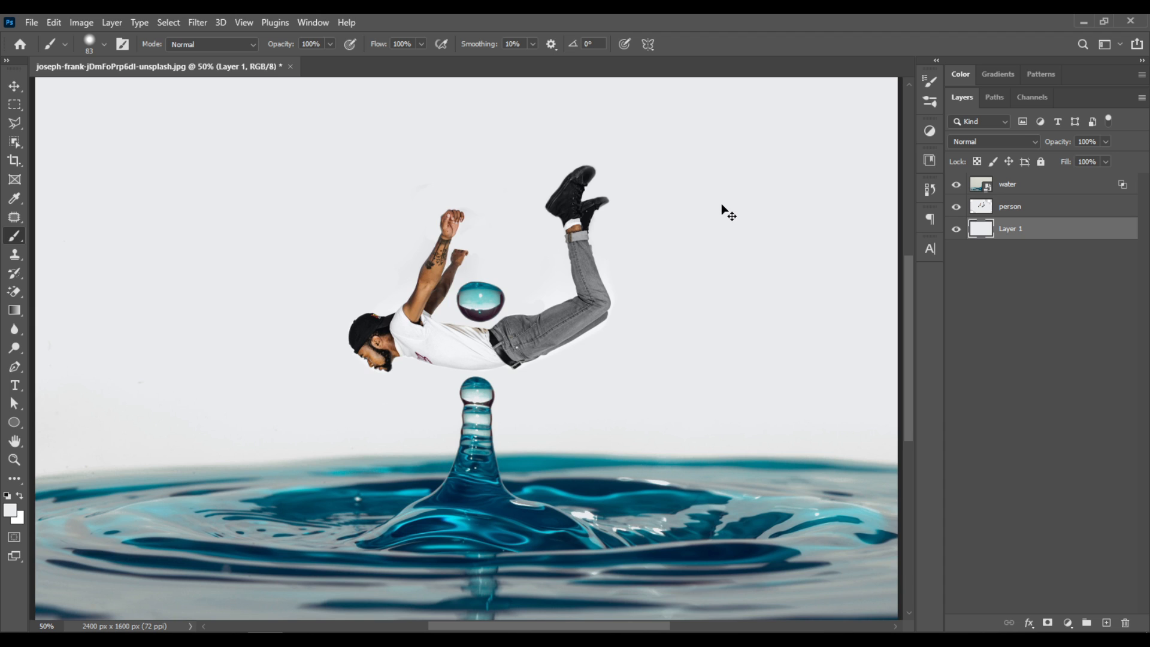
Step: Add a Levels adjustment above the water layer using the Midtones Darker preset
left_click(234, 22)
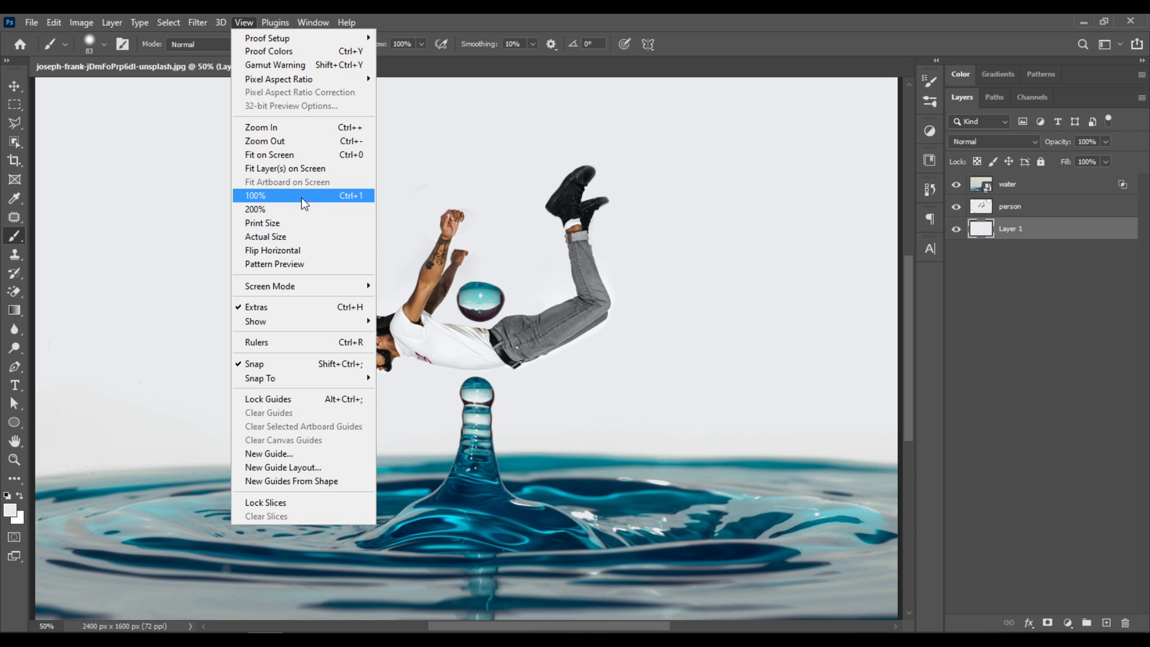
left_click(316, 156)
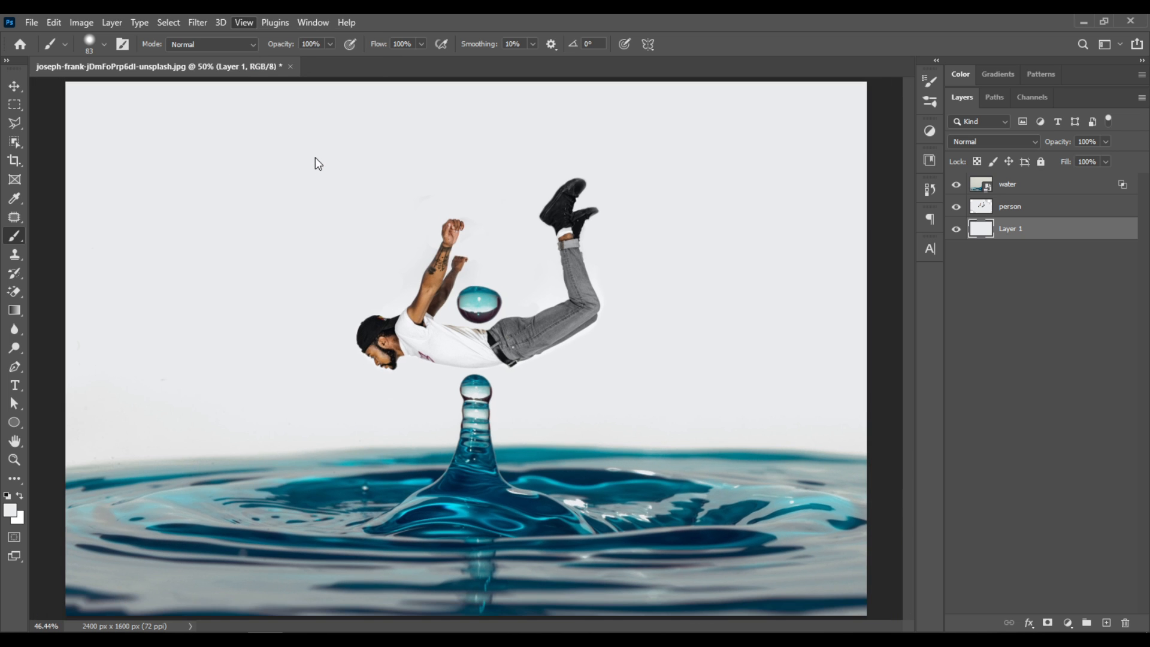
left_click(1019, 191)
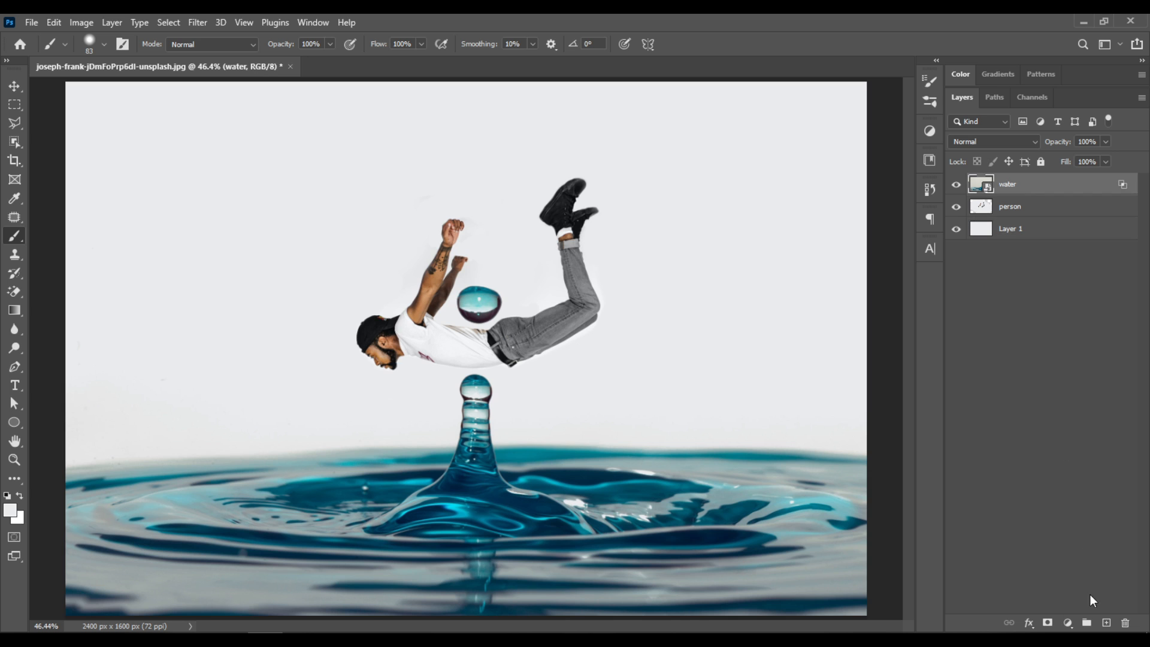
left_click(1067, 623)
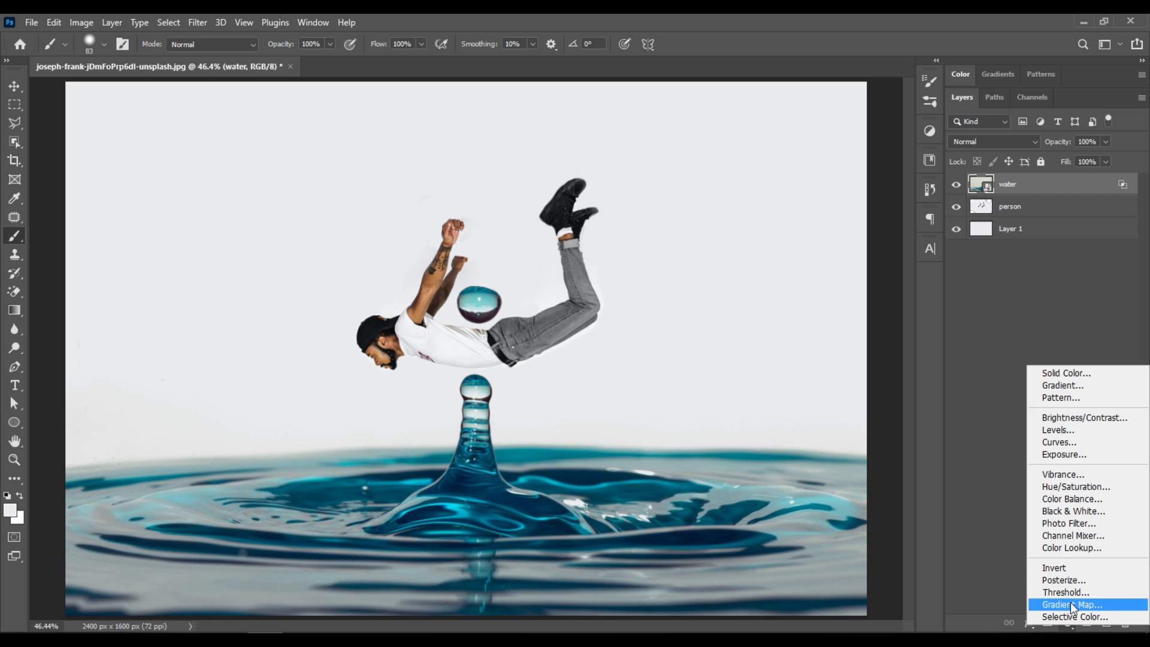
left_click(1105, 437)
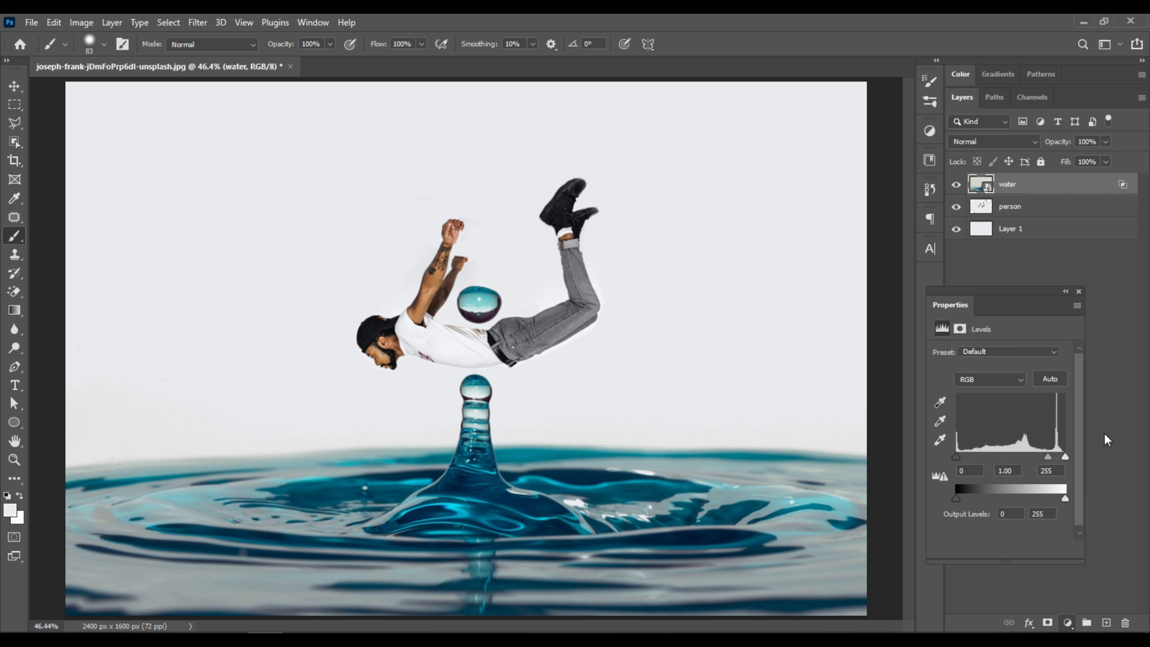
left_click(998, 352)
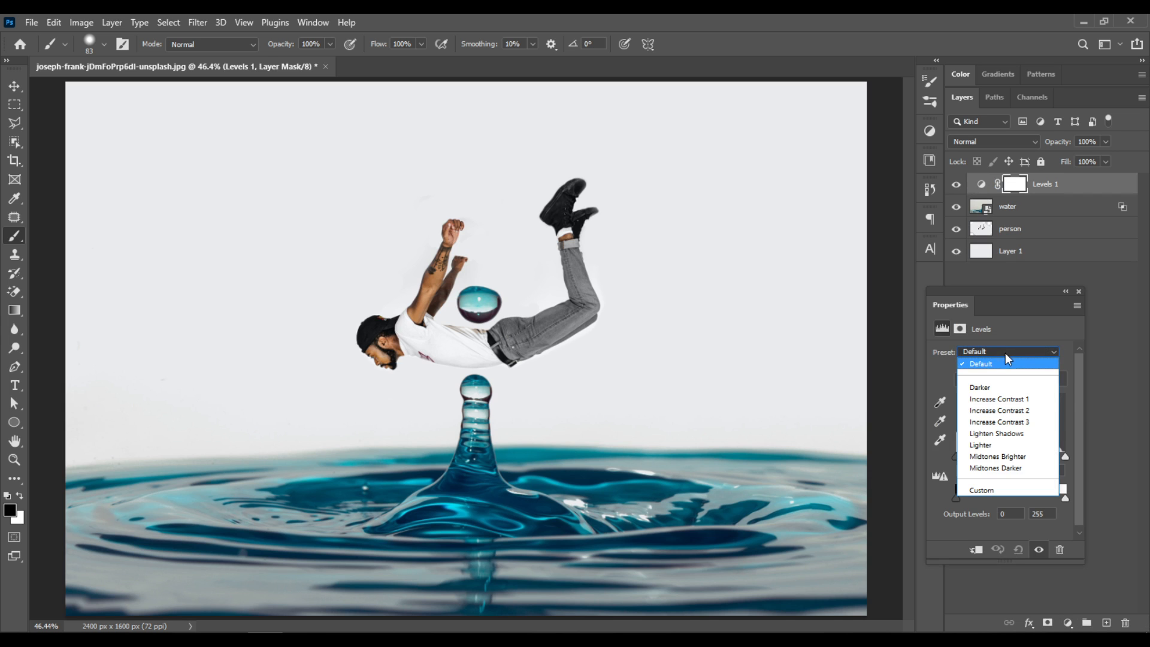
left_click(1030, 468)
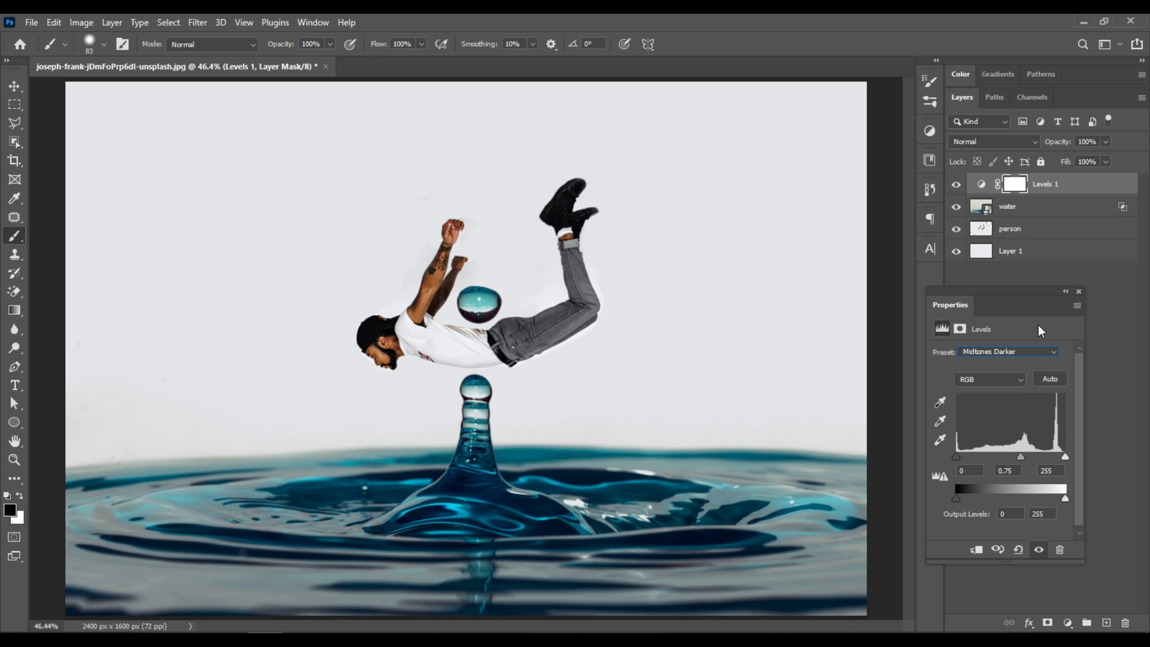
left_click(1080, 291)
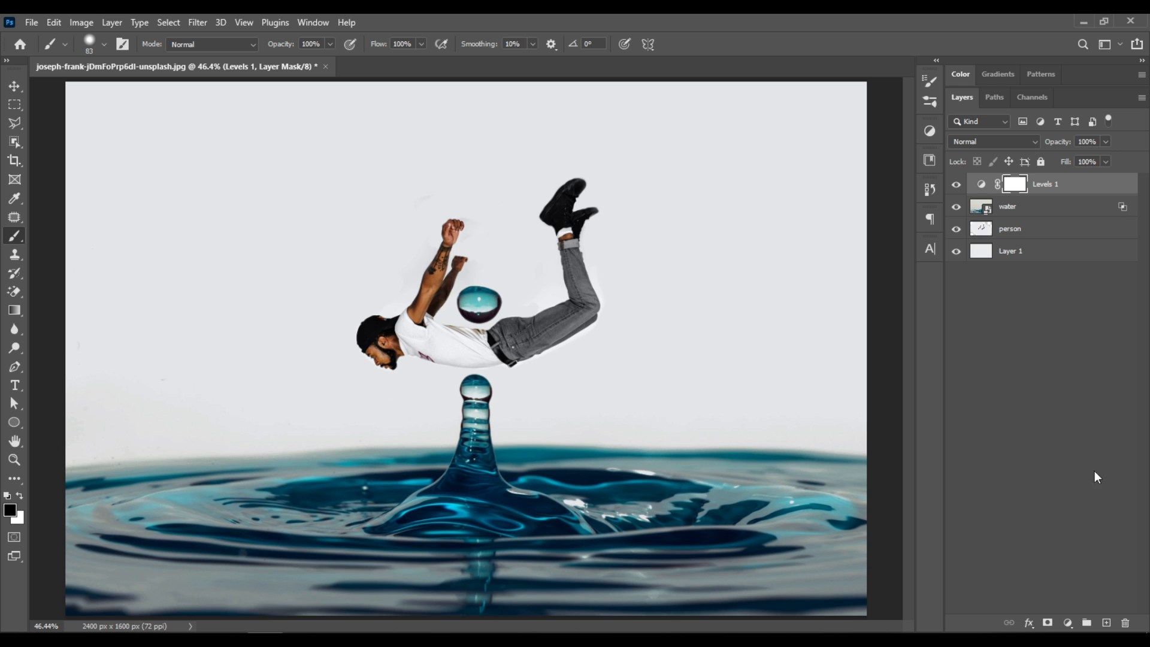
Step: Add a Selective Color adjustment above the Levels adjustment and moderately increase the Black amount in the Whites
left_click(1069, 622)
left_click(1084, 607)
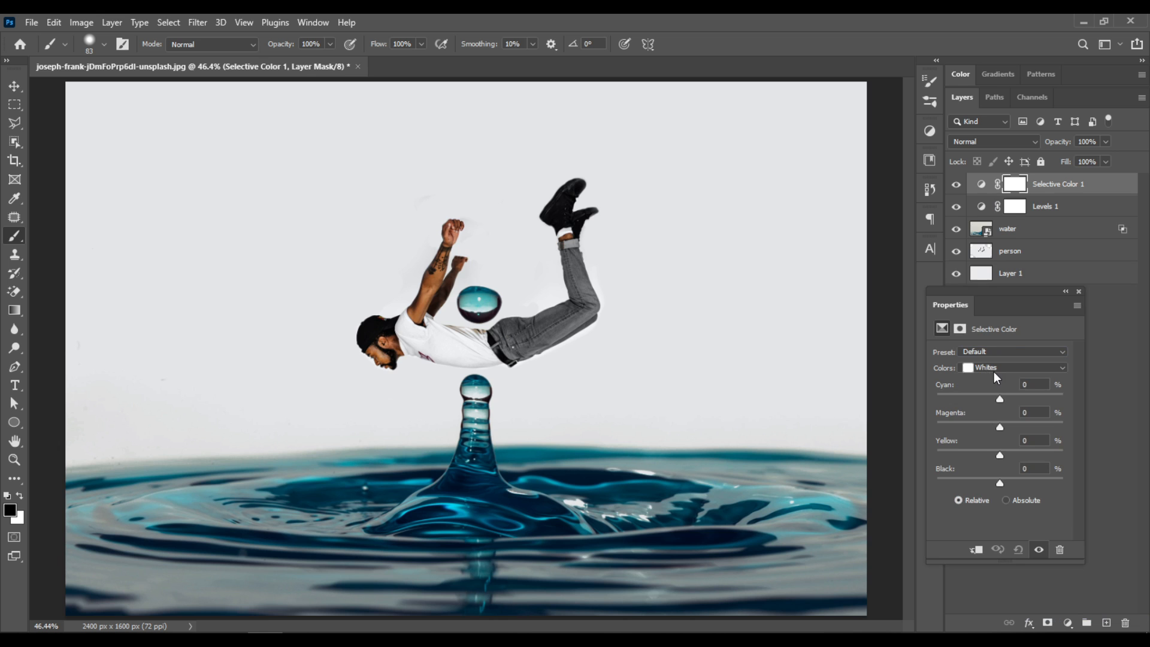
left_click(1017, 484)
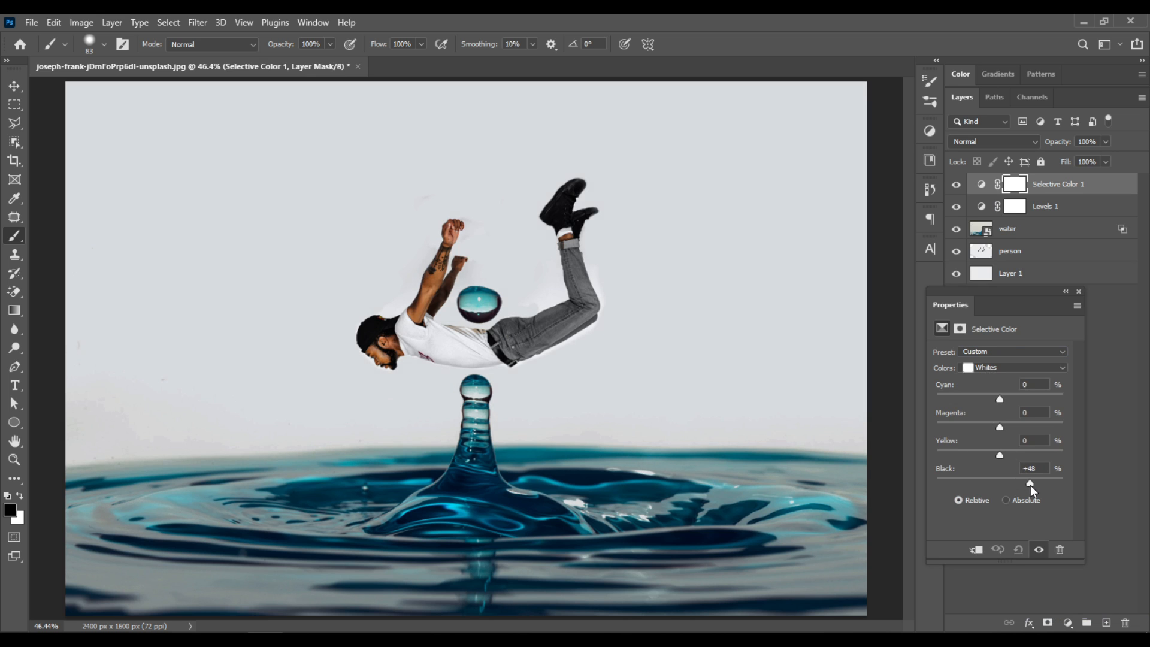
left_click_drag(1030, 485, 1002, 487)
mouse_move(1017, 490)
left_mouse_down()
mouse_move(980, 484)
mouse_move(1023, 485)
left_mouse_up()
left_click(1079, 292)
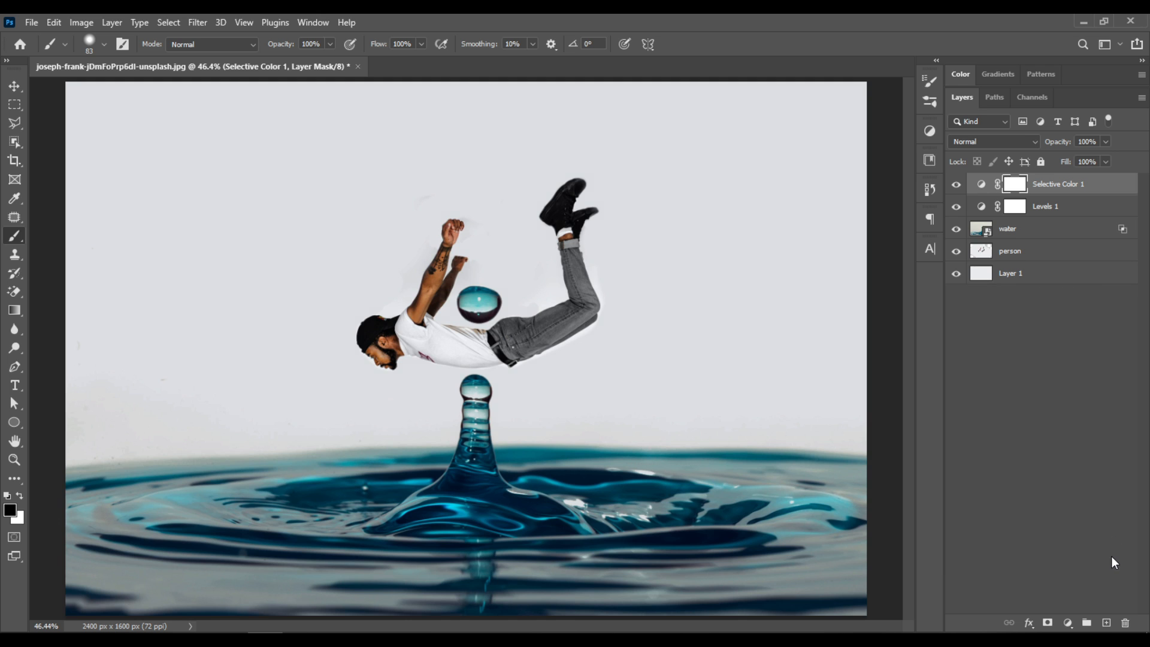
Step: Add a new top layer and fill it with the merged image using Apply Image, RGB channel, Multiply blending at 100%
left_click(1107, 623)
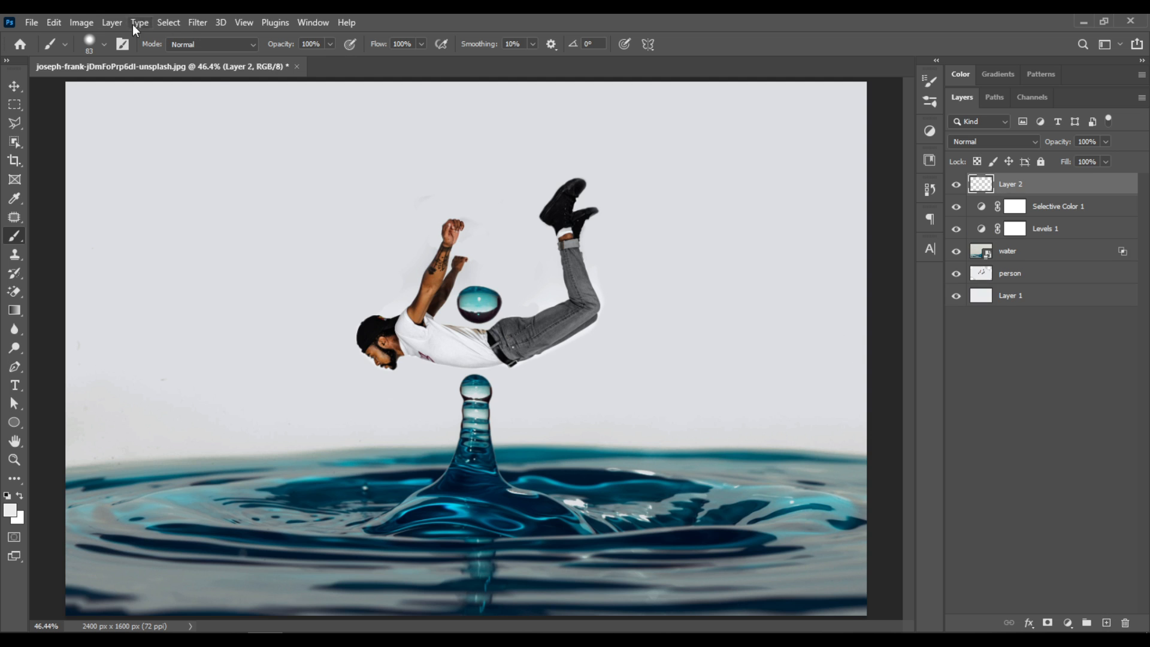
left_click(81, 22)
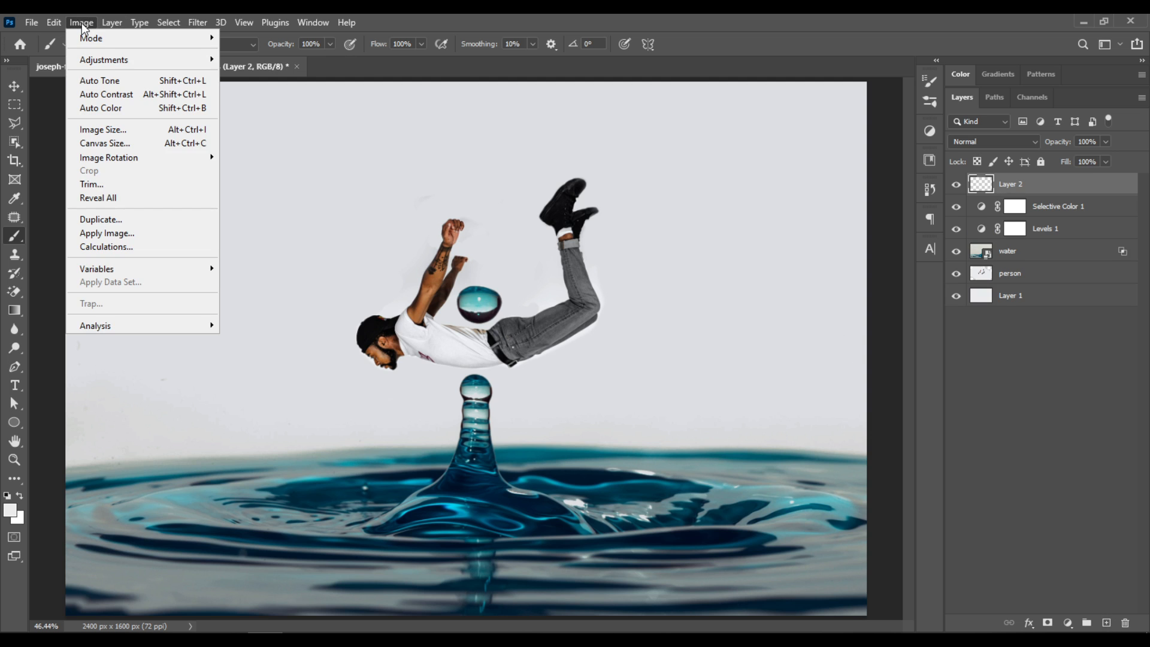
left_click(162, 233)
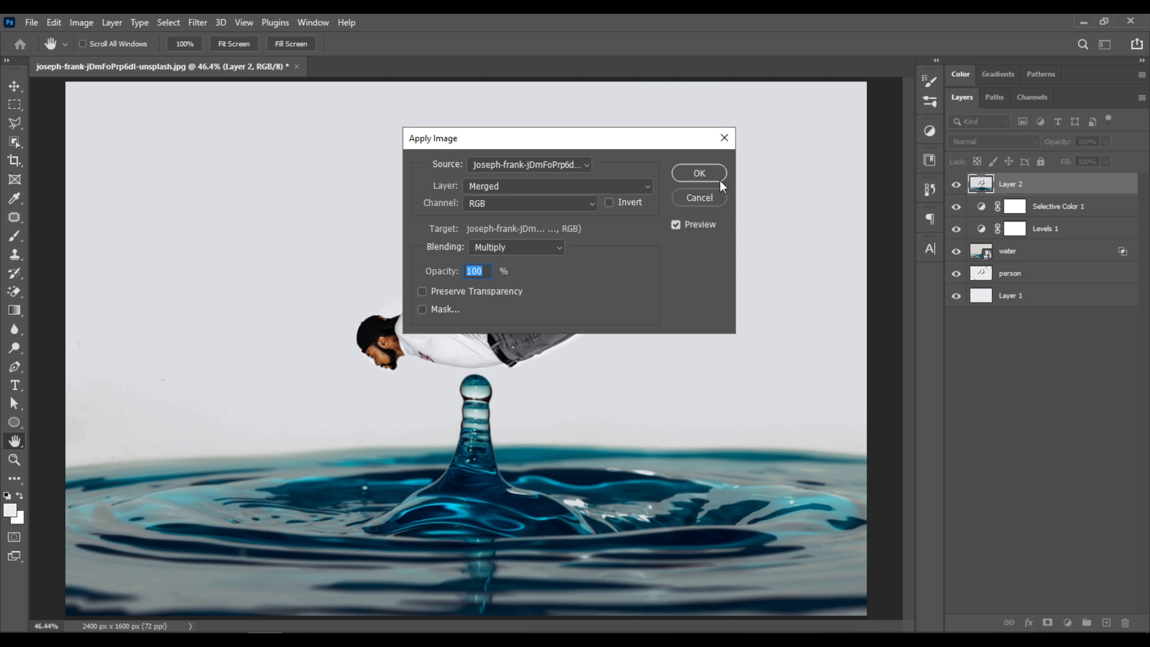
left_click(719, 178)
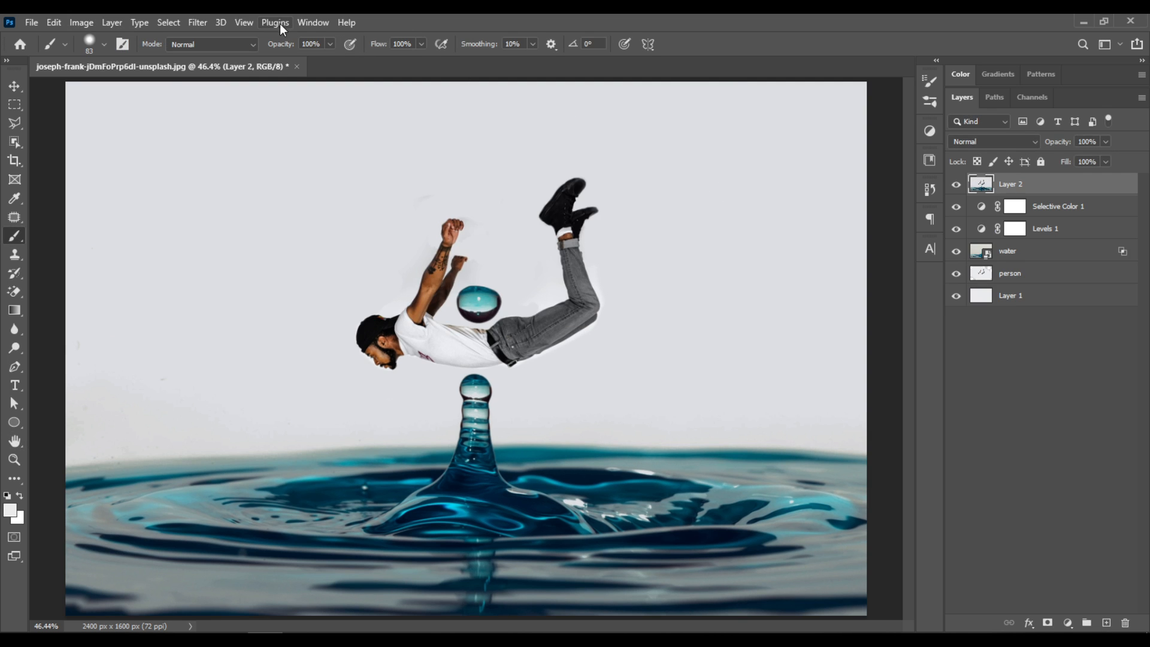
Step: Apply a High Pass filter with a 3.0 pixel radius to the merged top layer
left_click(202, 22)
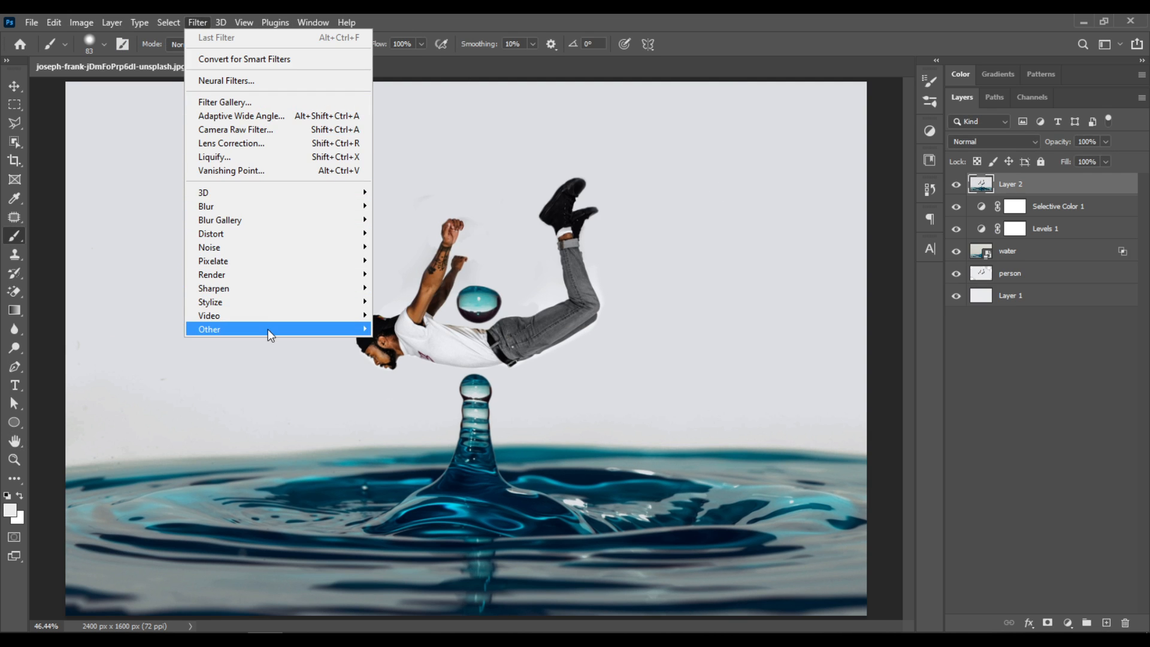
mouse_move(268, 330)
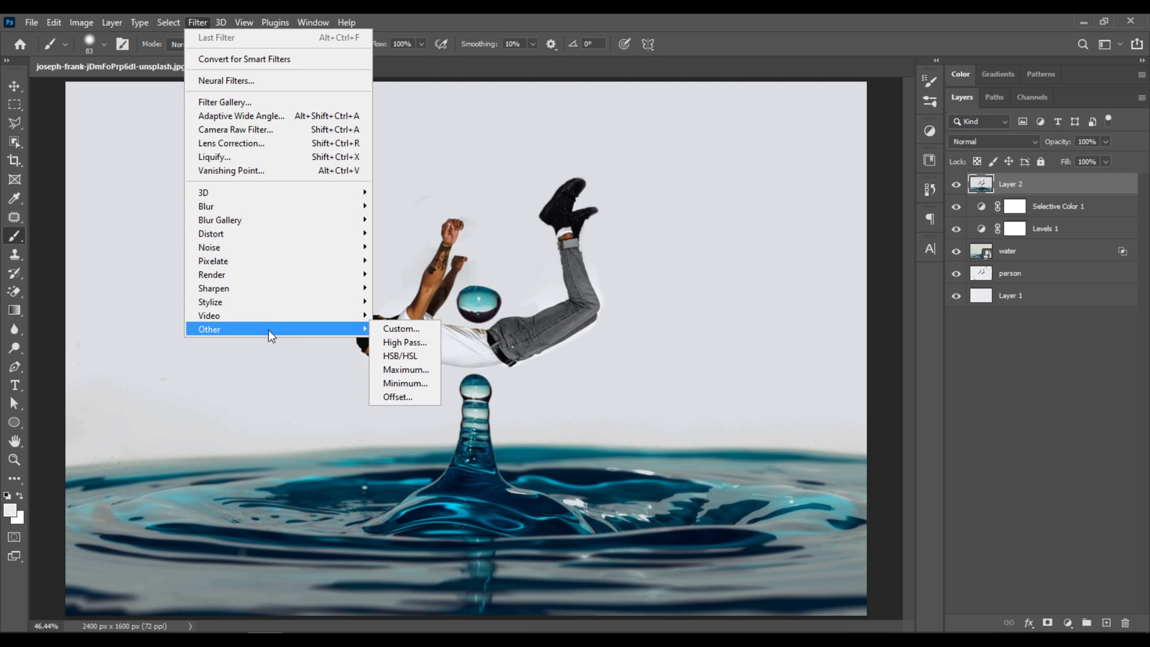
left_click(423, 344)
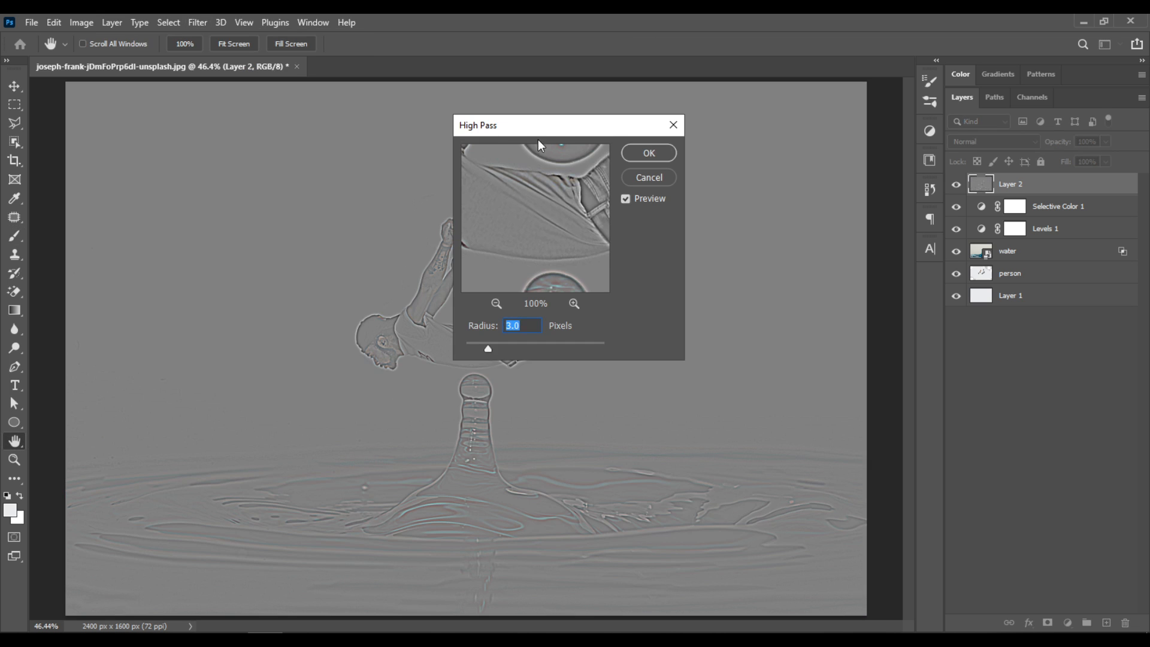
left_click_drag(571, 129, 793, 187)
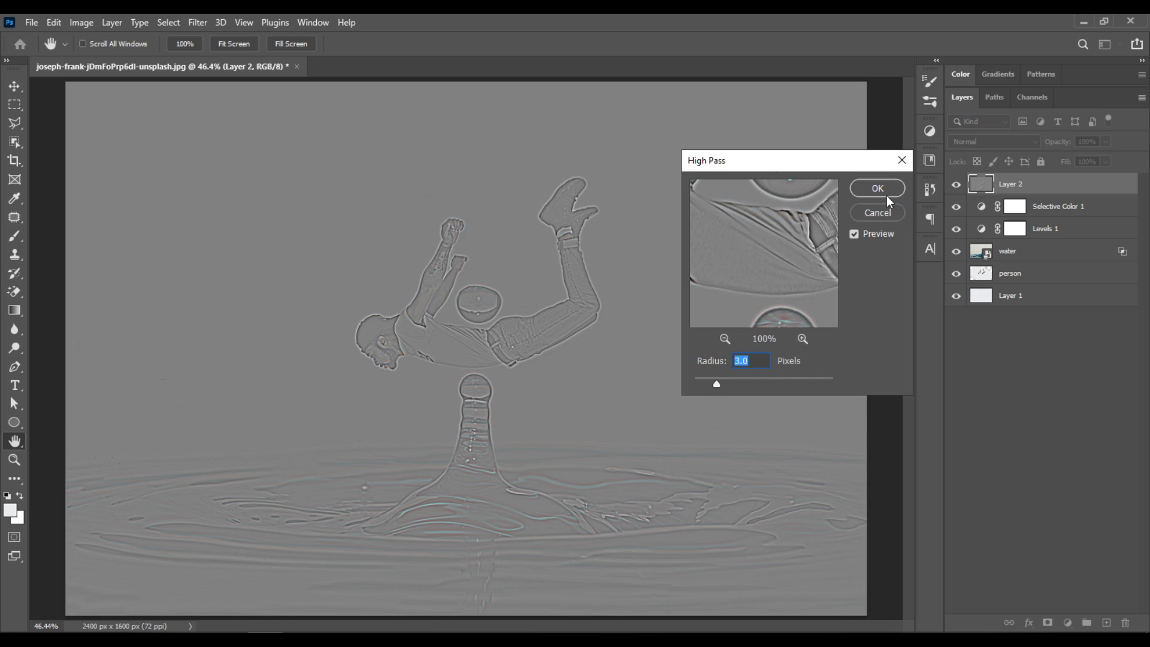
left_click(887, 188)
key("b")
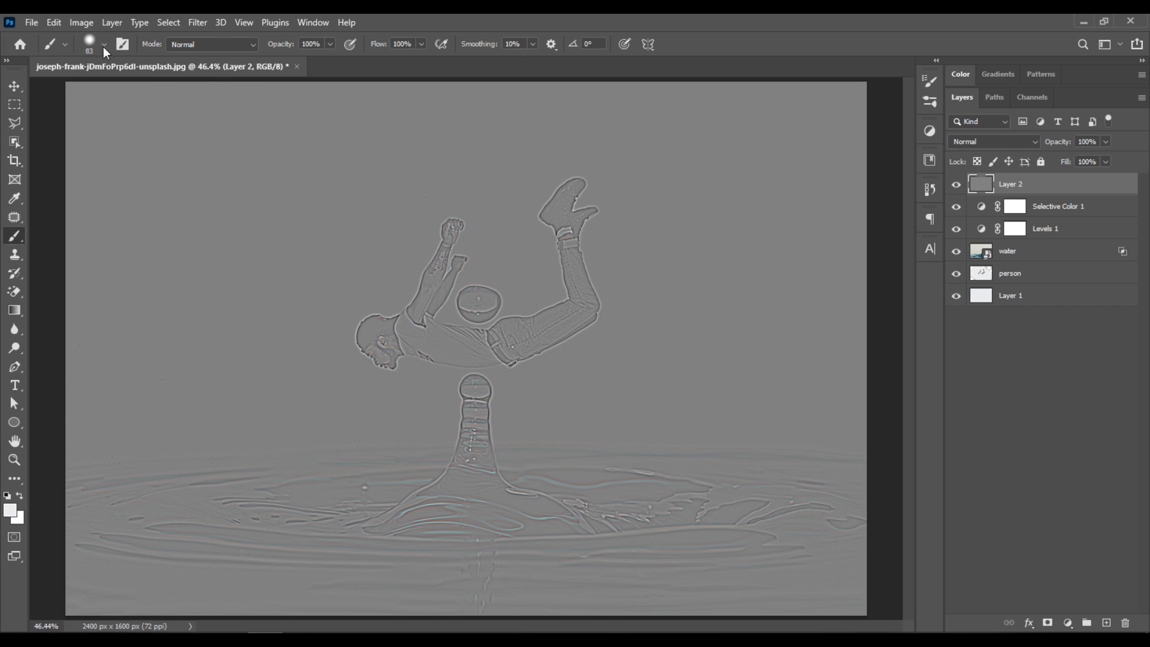
Step: Strengthen the High Pass layer's contrast with a direct Levels adjustment, setting the input black point to 47 and white point to 165
left_click(83, 25)
mouse_move(99, 60)
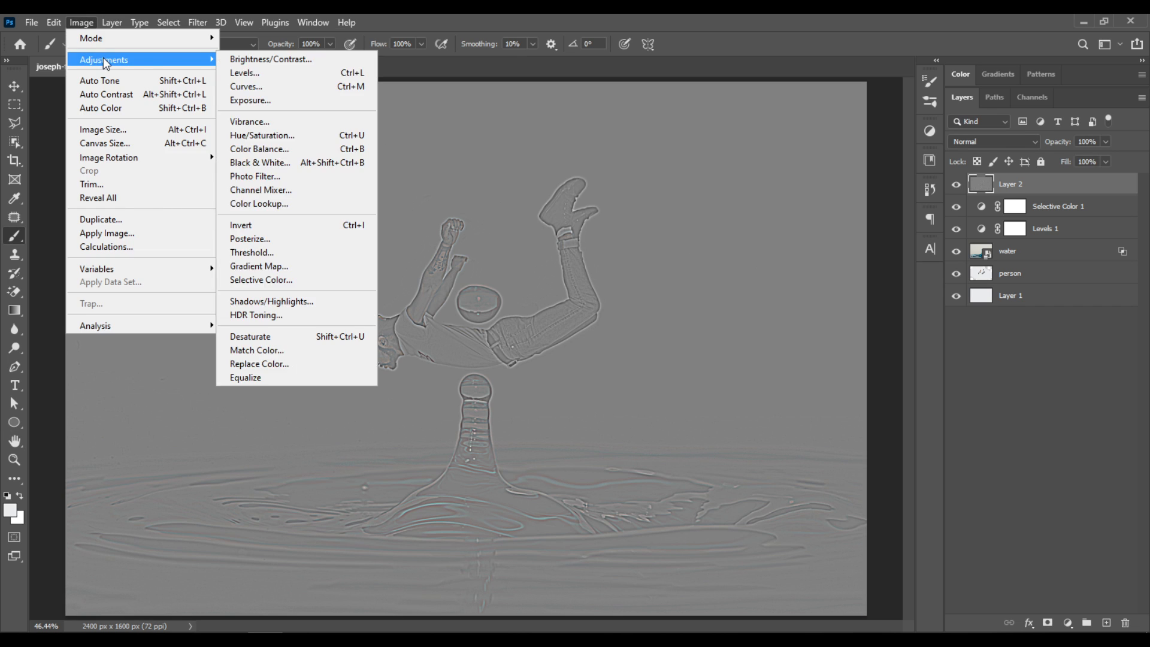
left_click(283, 74)
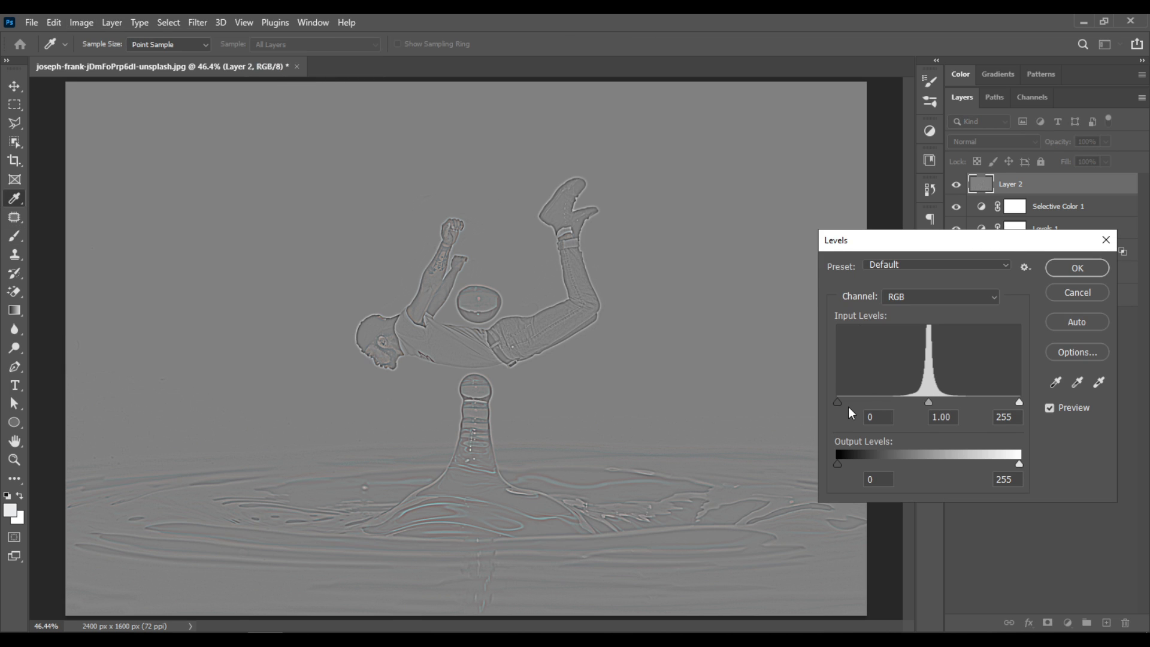
left_click_drag(838, 402, 875, 411)
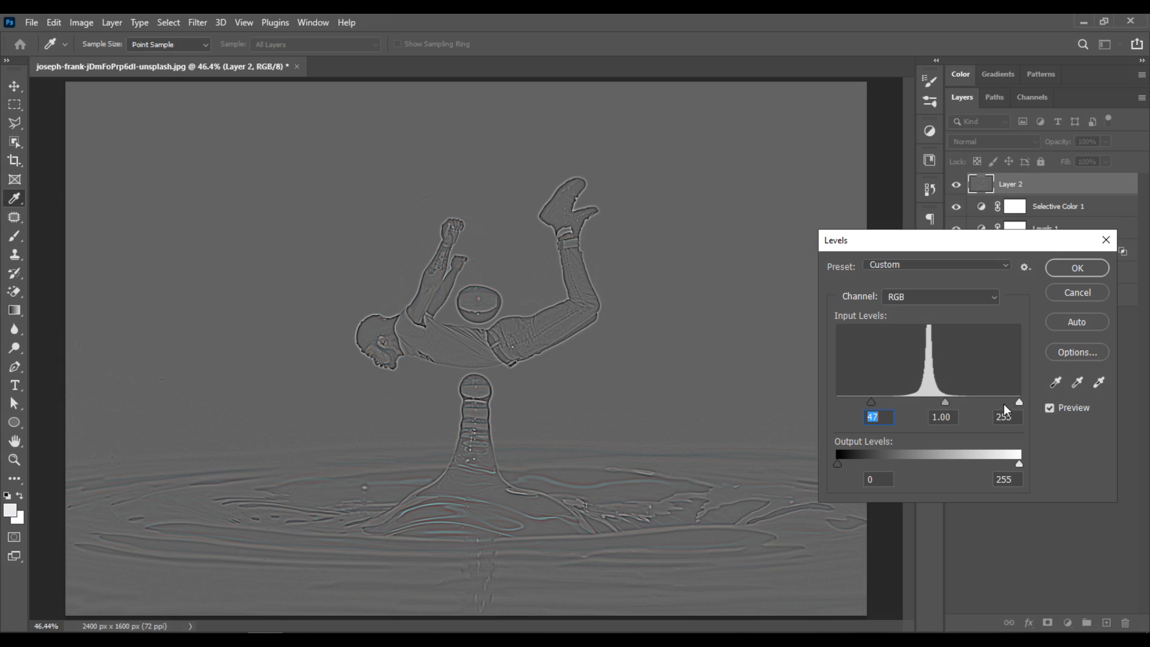
left_click_drag(1018, 402, 954, 406)
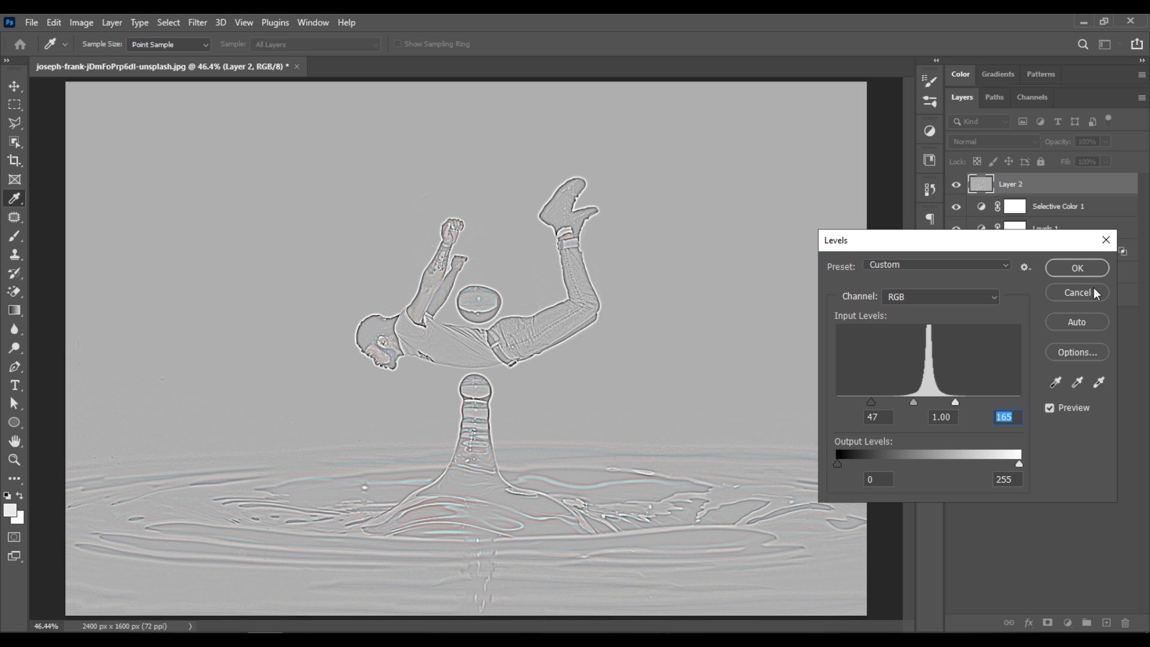
left_click(1091, 271)
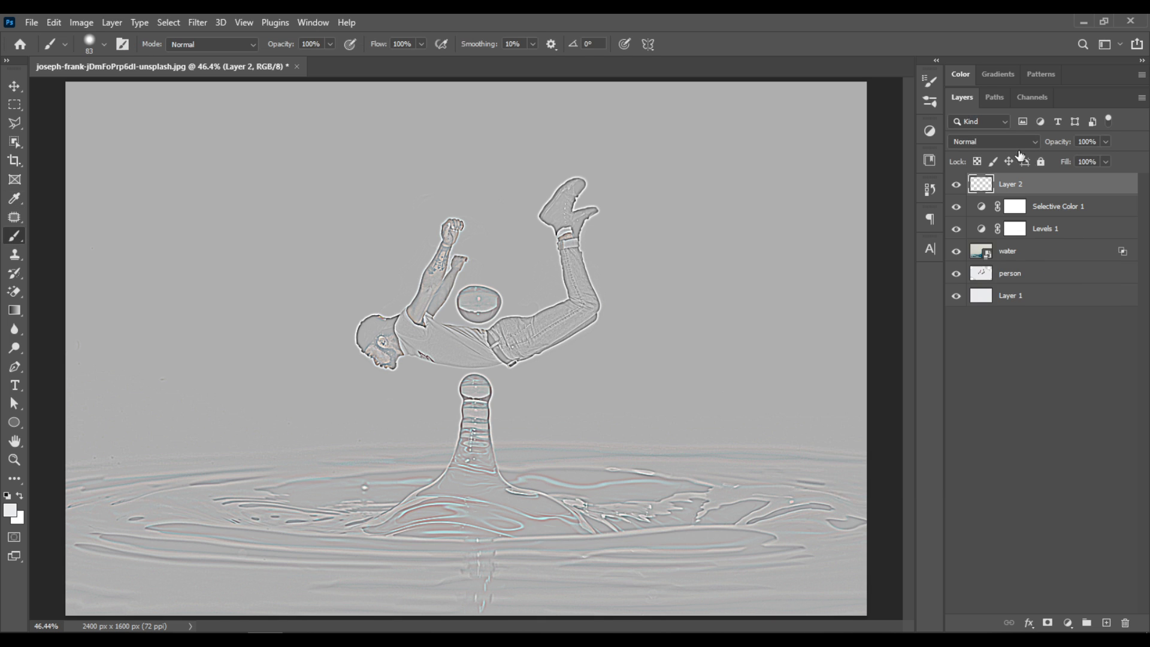
Step: Set the High Pass layer's blend mode to Overlay and compare the image with and without it
left_click(1010, 142)
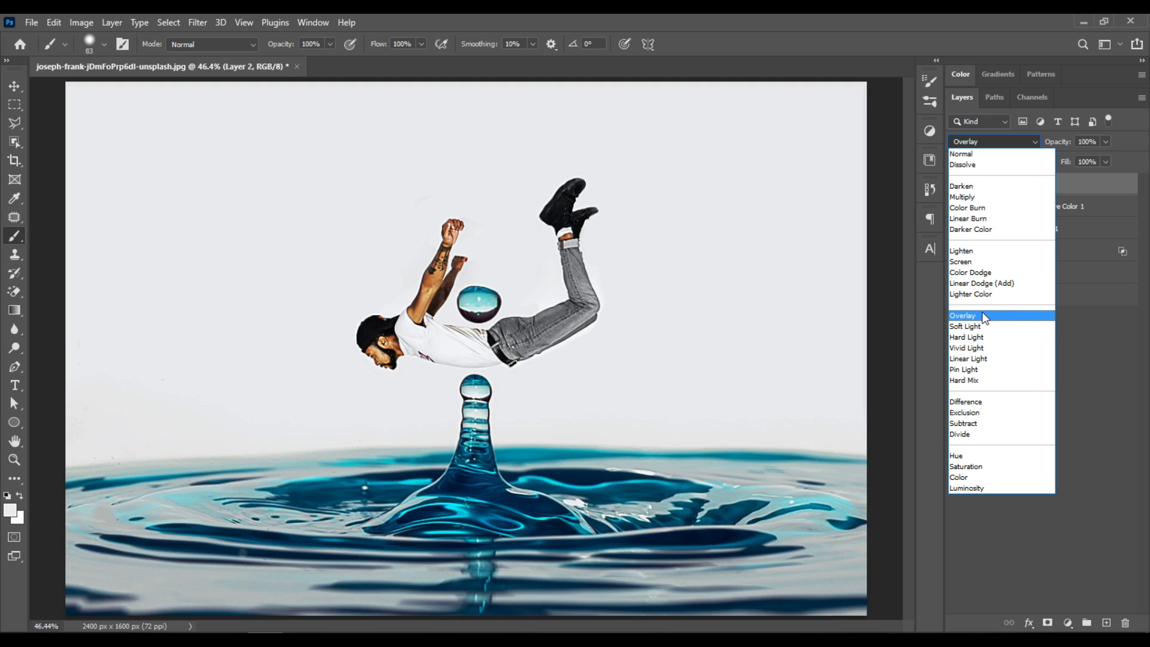
left_click(983, 313)
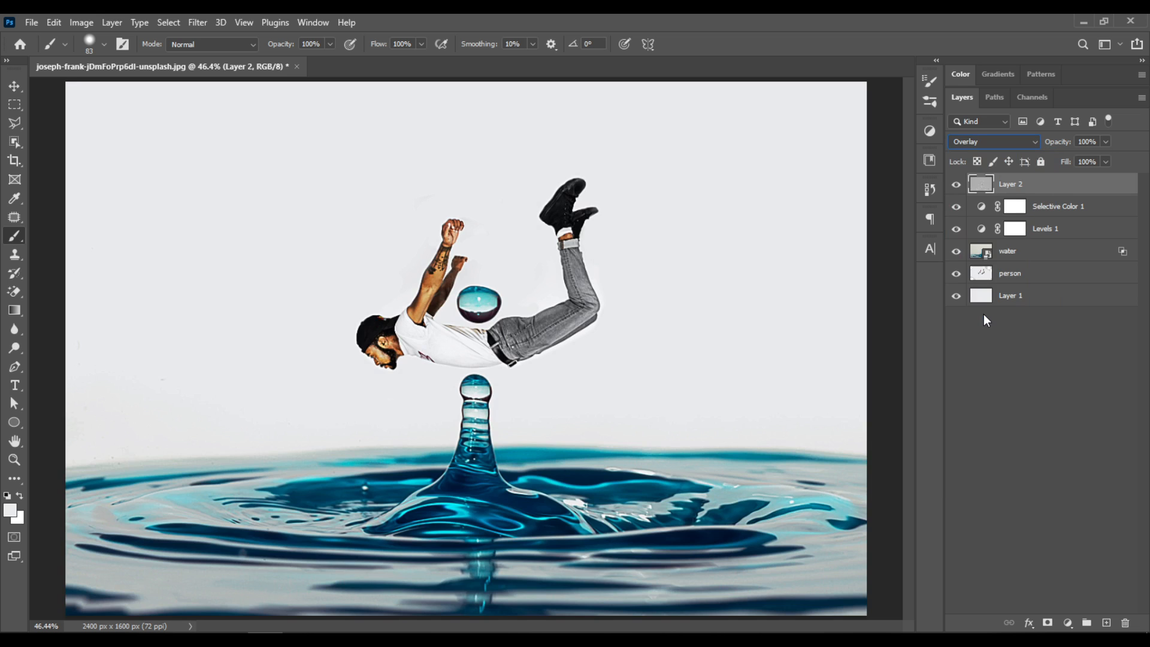
left_click(956, 185)
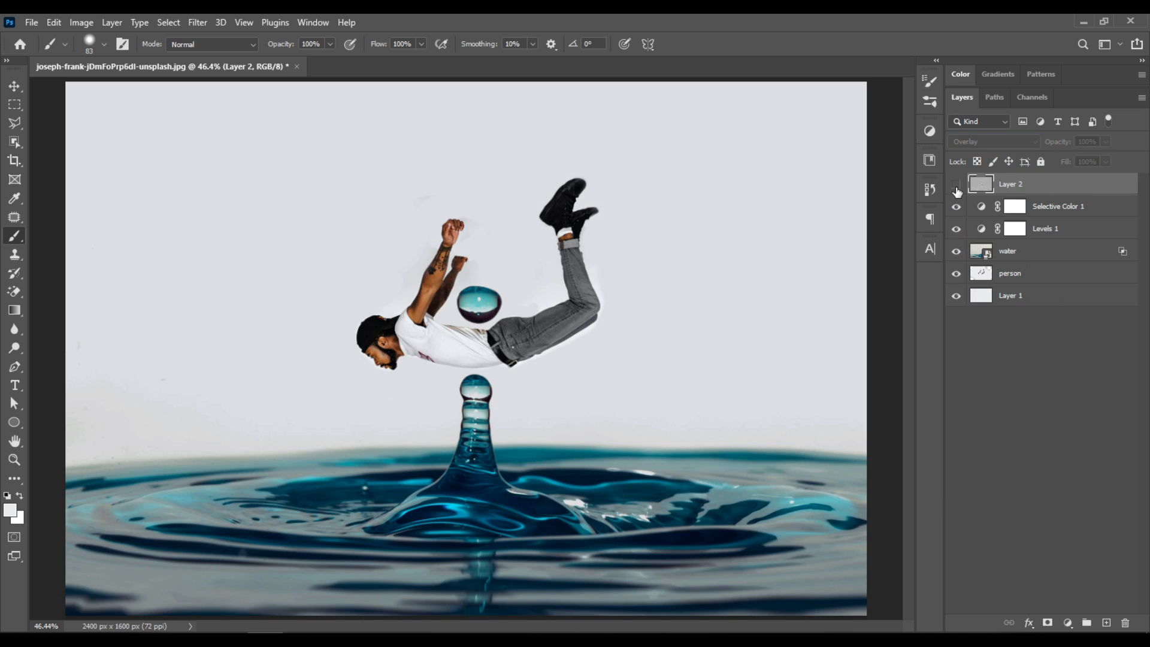
left_click(957, 185)
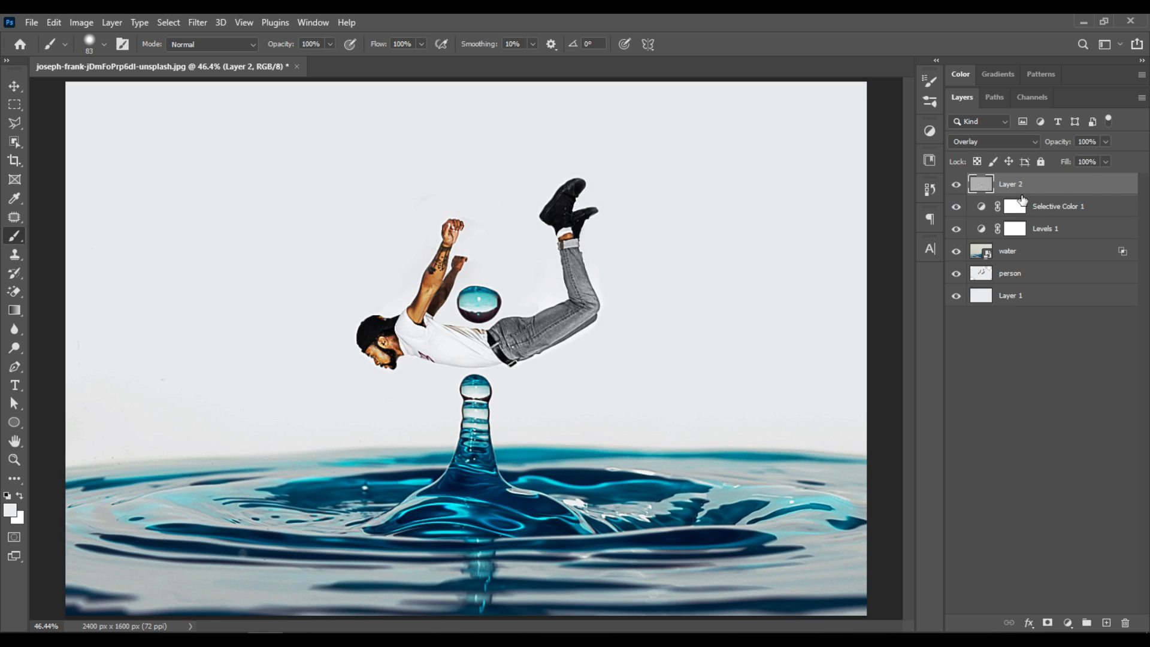
Step: Reduce the High Pass layer's opacity to 78% and compare the image with and without the sharpening
left_click(1105, 162)
left_click(1091, 158)
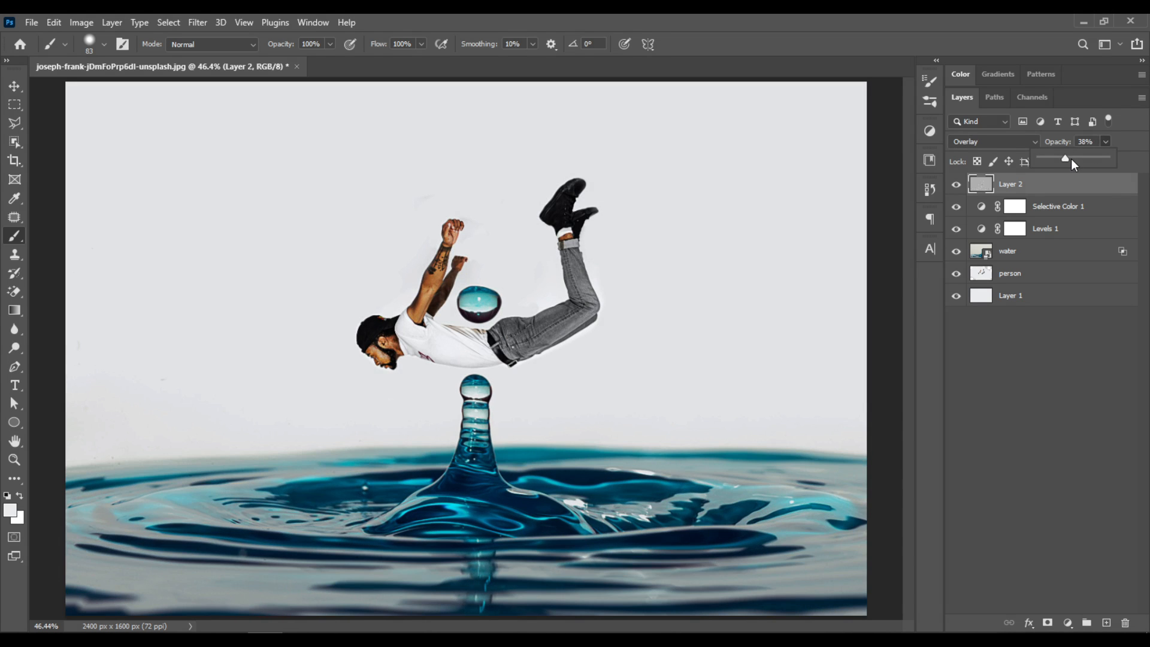
left_click_drag(1075, 159, 1090, 157)
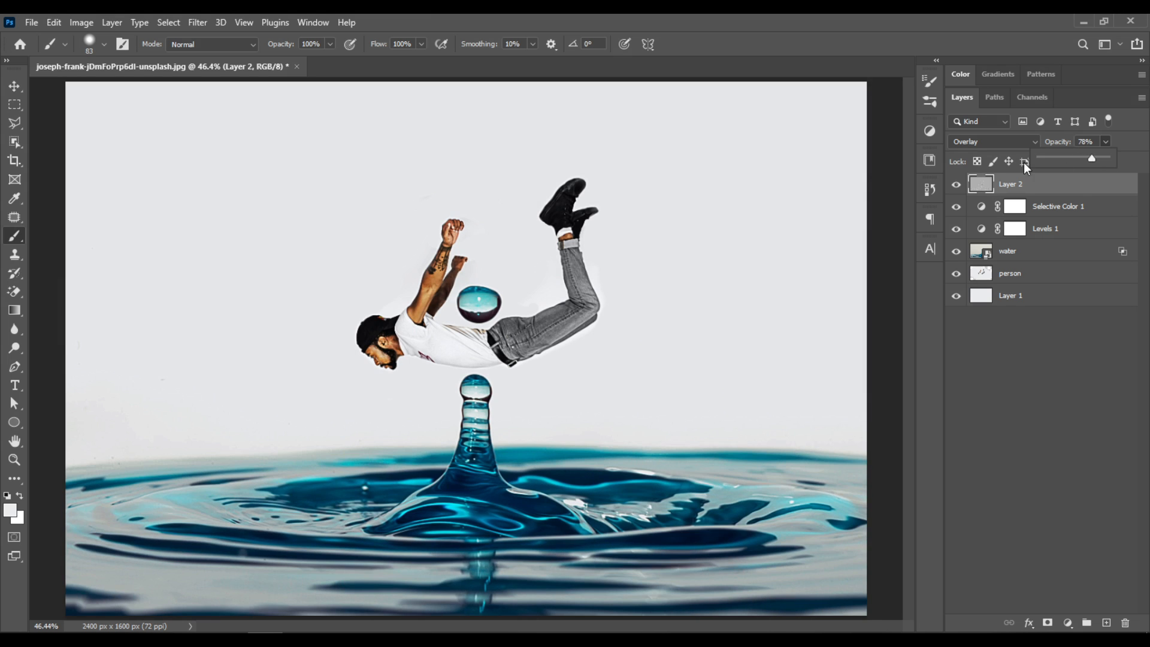
left_click(955, 188)
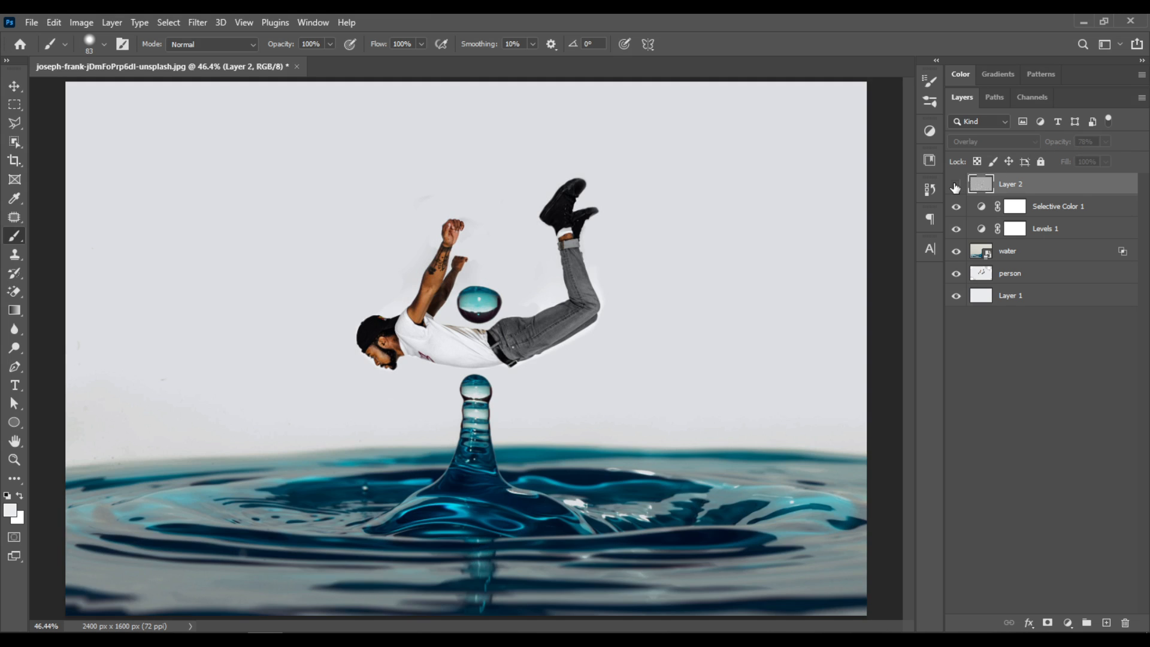
left_click(955, 187)
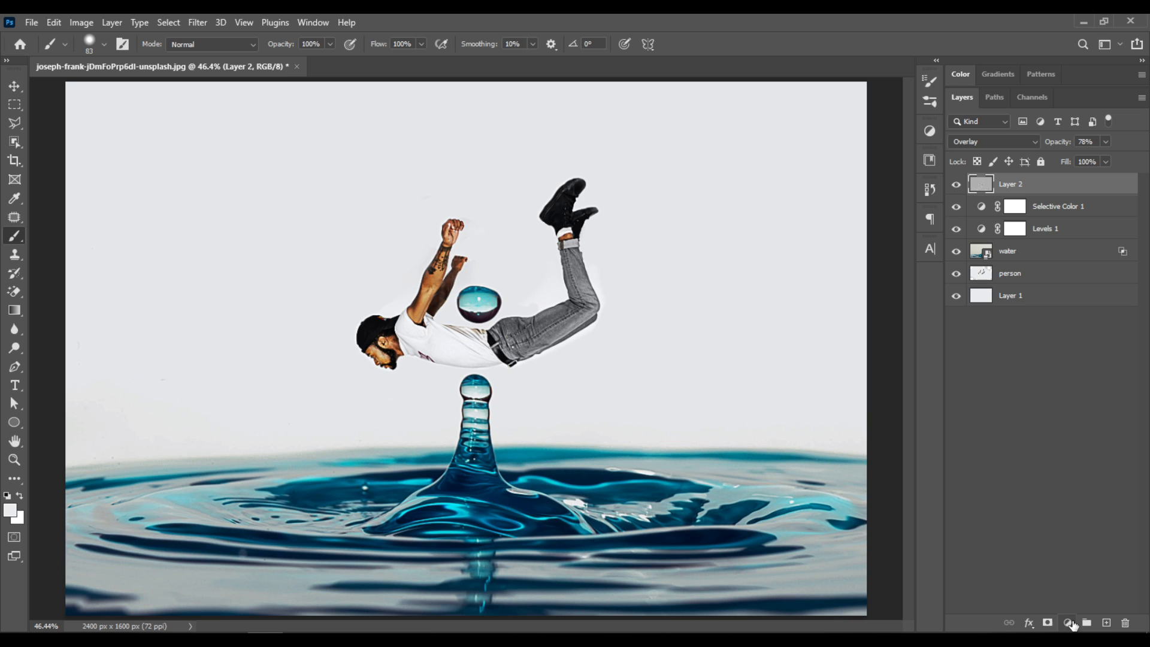
Step: Add another Levels adjustment above the High Pass layer using the Midtones Darker preset
left_click(1069, 623)
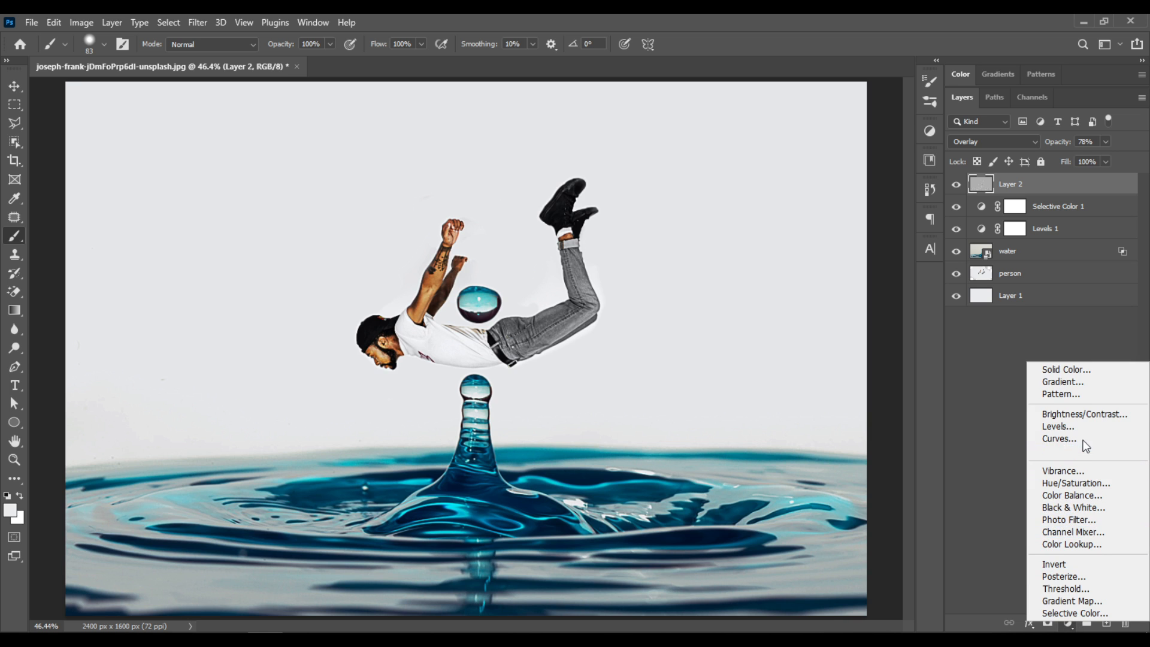
left_click(1086, 428)
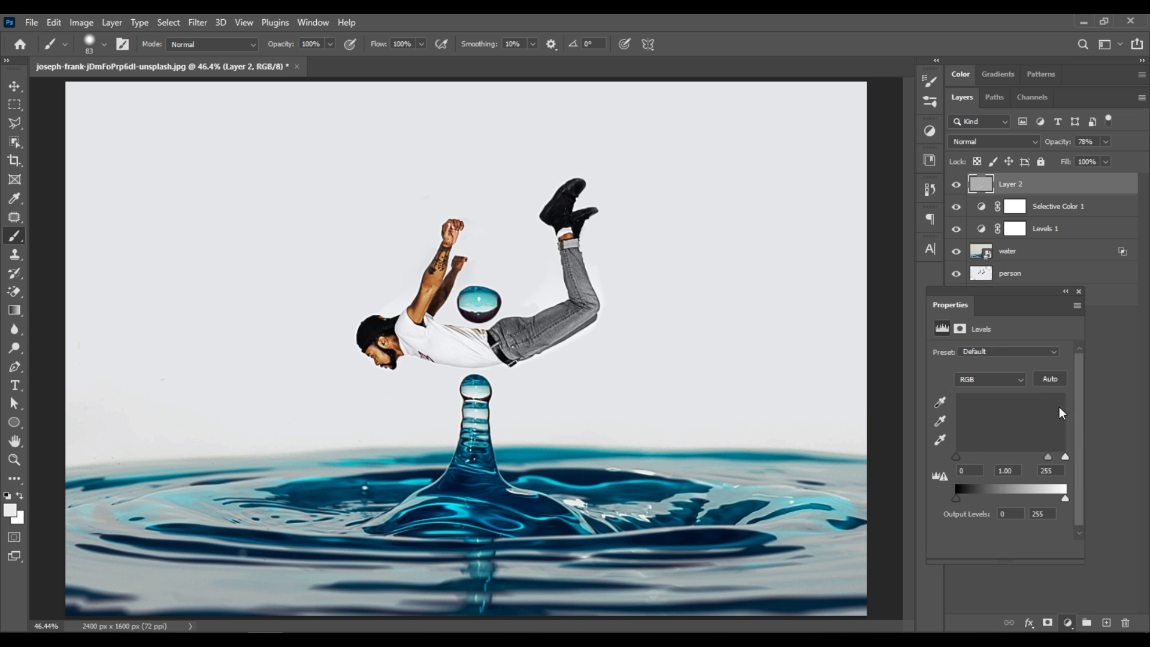
left_click(1012, 354)
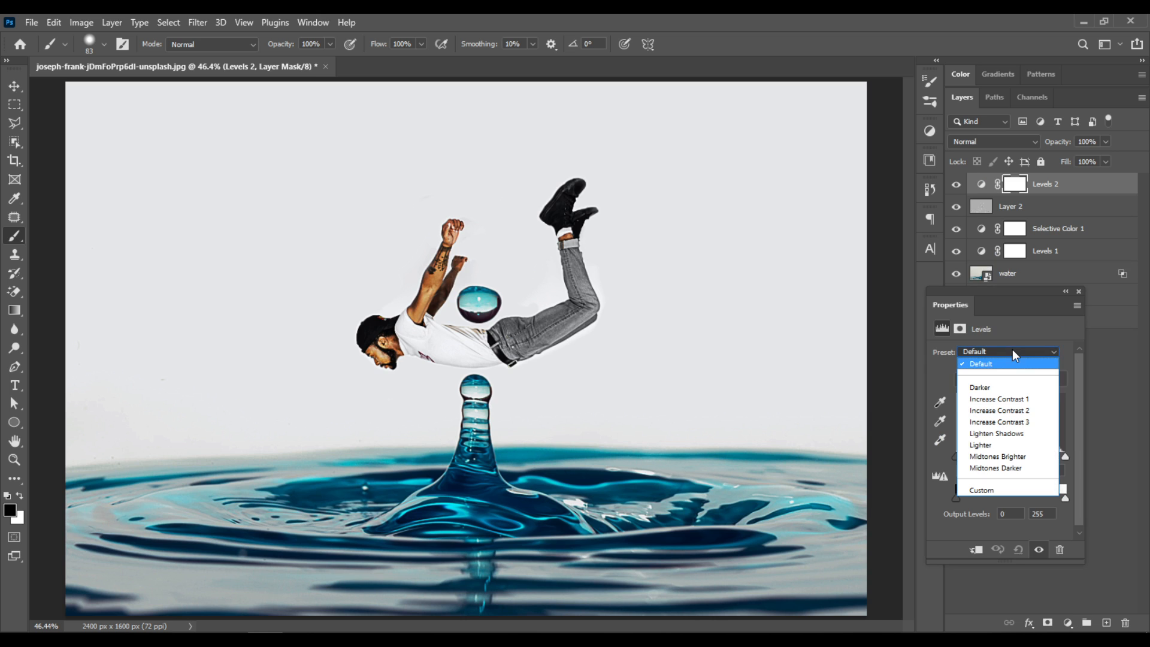
left_click(1019, 468)
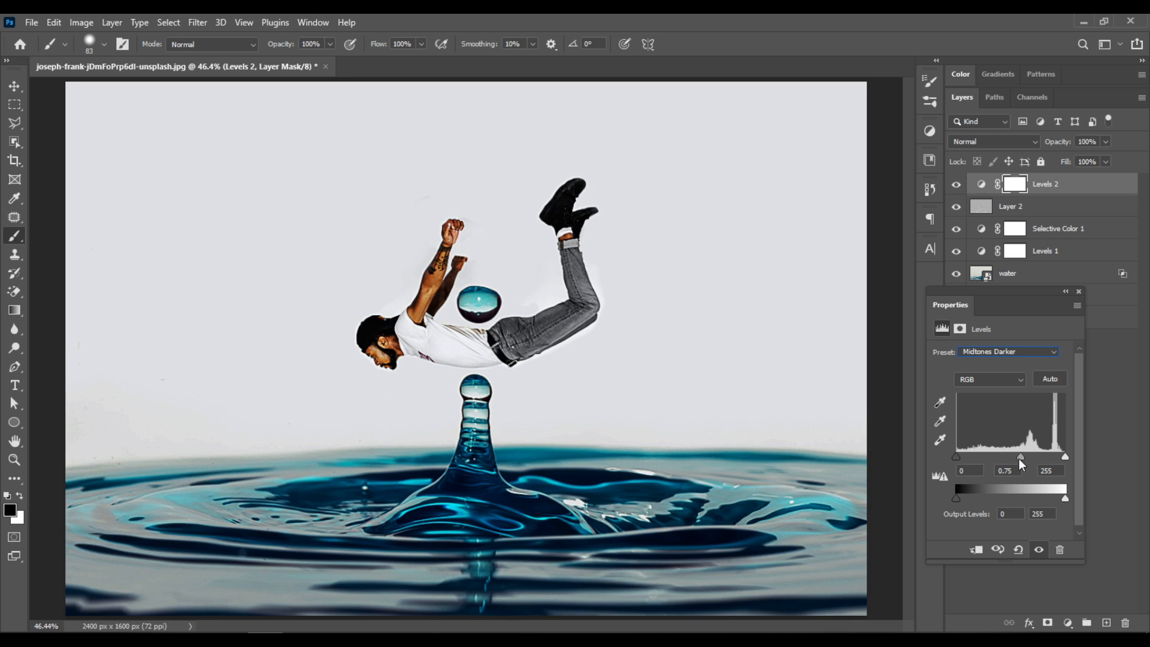
Step: Fine-tune the top Levels adjustment's midtone input to 0.85, comparing the image with and without the adjustment
left_click_drag(1019, 459, 1008, 459)
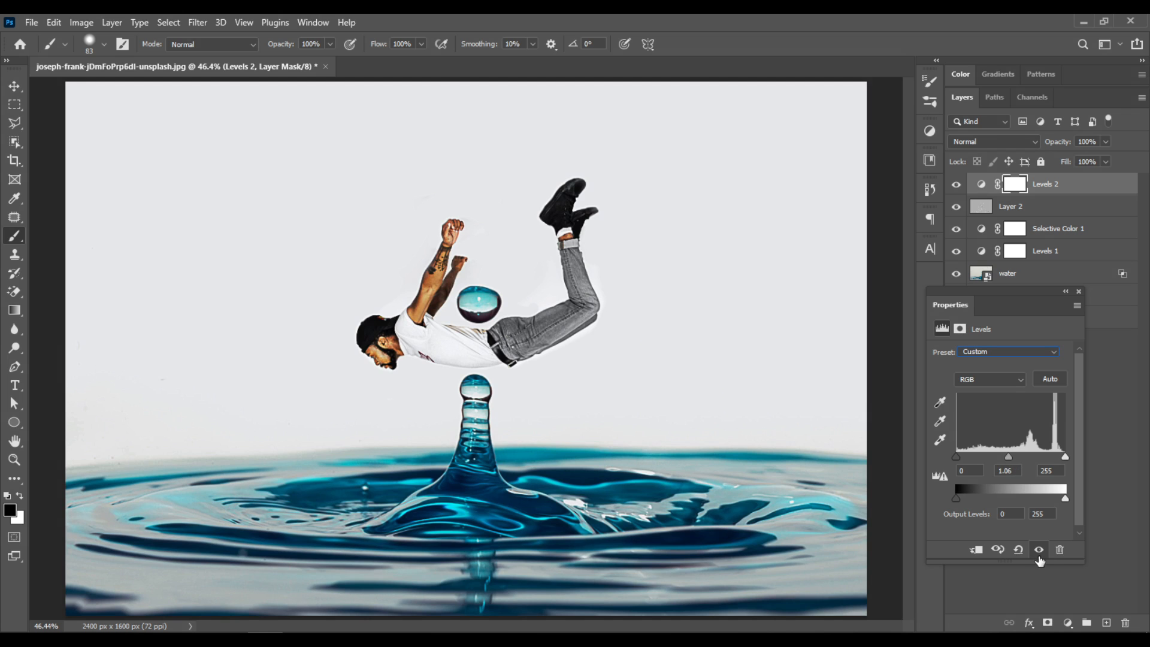
left_click(1040, 551)
left_click(1040, 550)
left_click_drag(1009, 458, 1015, 458)
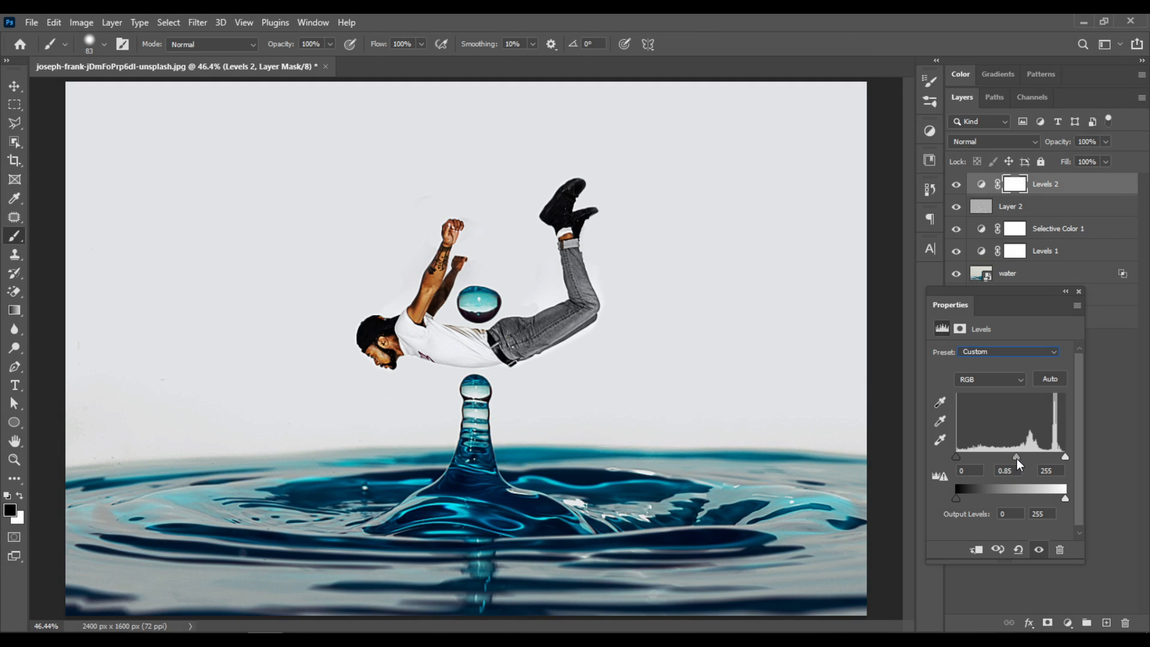
left_click(1040, 550)
left_click(1040, 550)
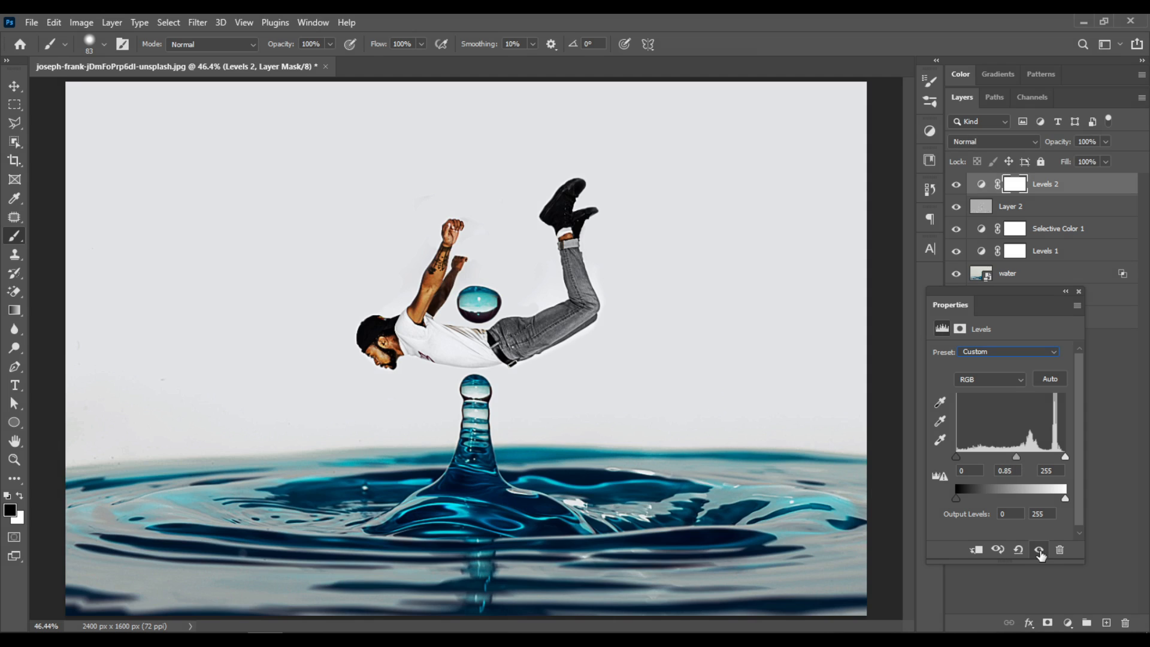